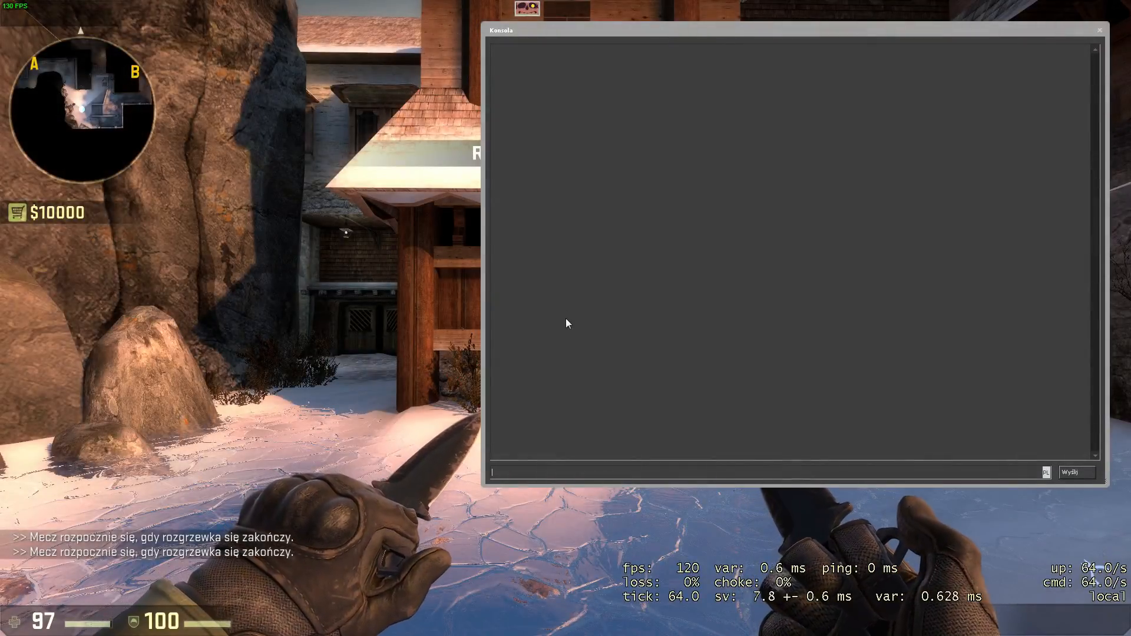
pyautogui.write('nav')
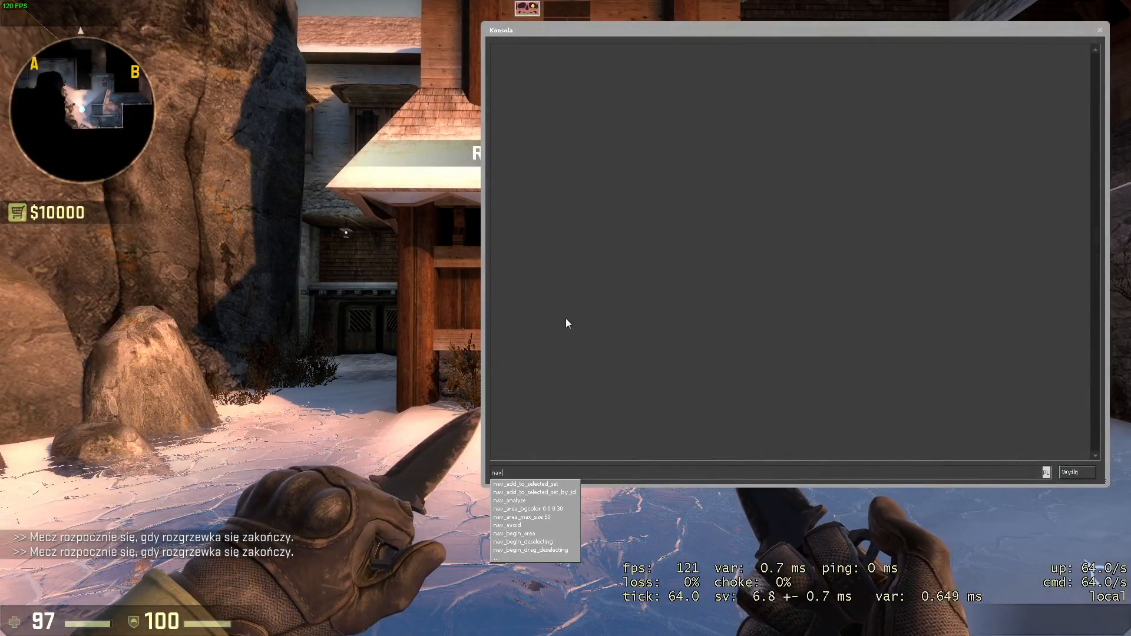
pyautogui.write('_generate')
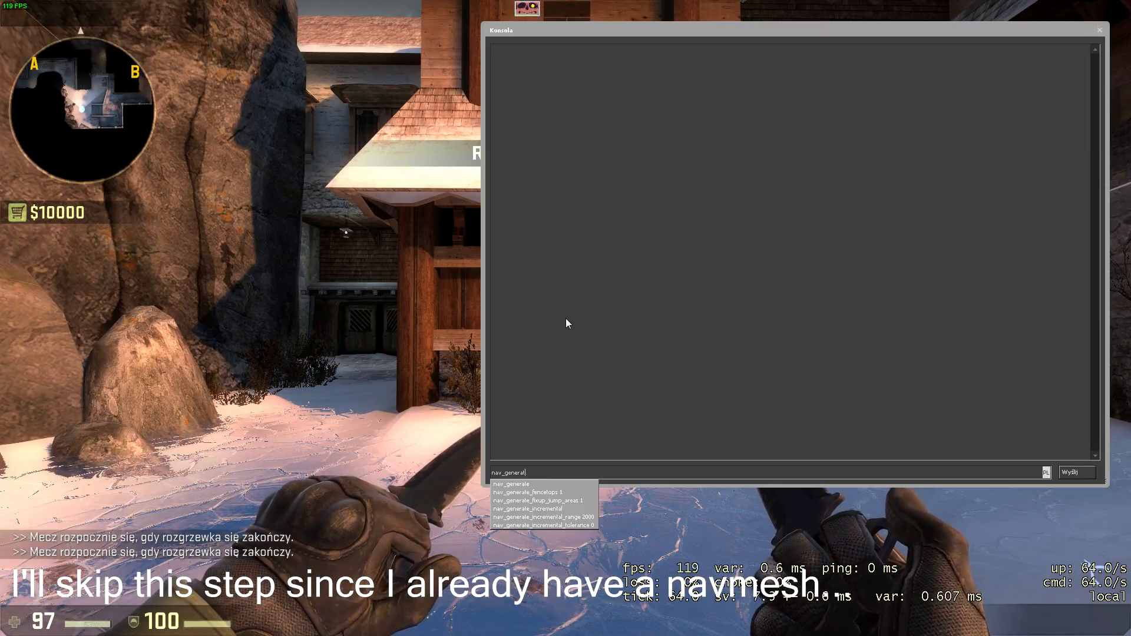
# Step: Discard the unfinished nav_generate command since a navmesh already exists
pyautogui.press('BackSpace')
pyautogui.press('BackSpace')
pyautogui.press('BackSpace')
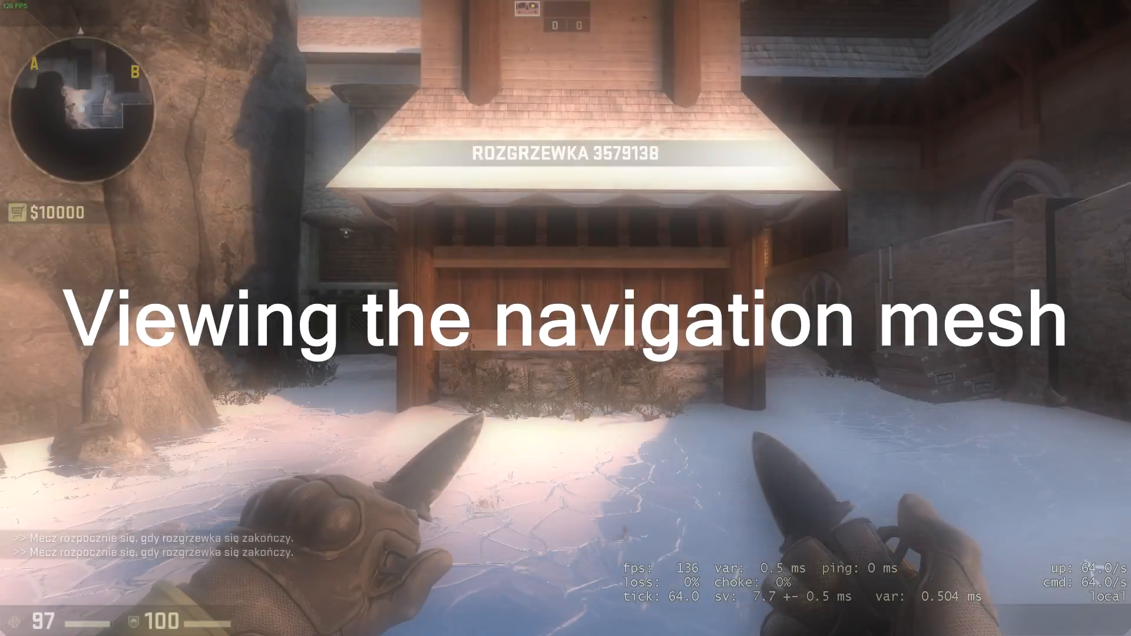
# Step: Enable navmesh editing with nav_edit 1 so nav areas are drawn on the ground
pyautogui.press('`')
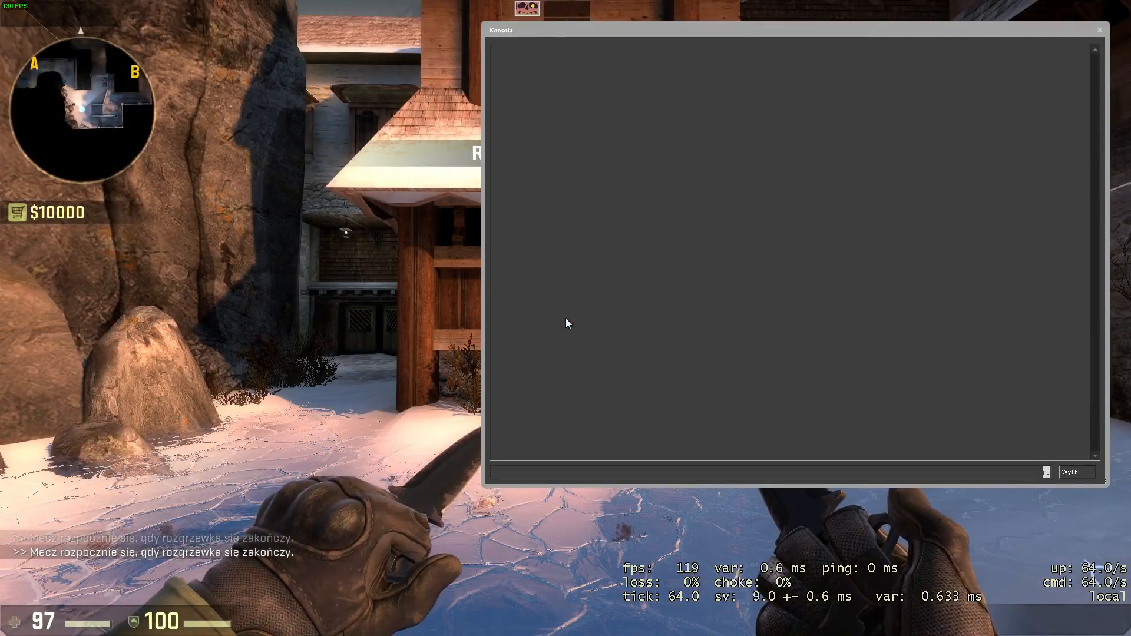
pyautogui.write('nav)')
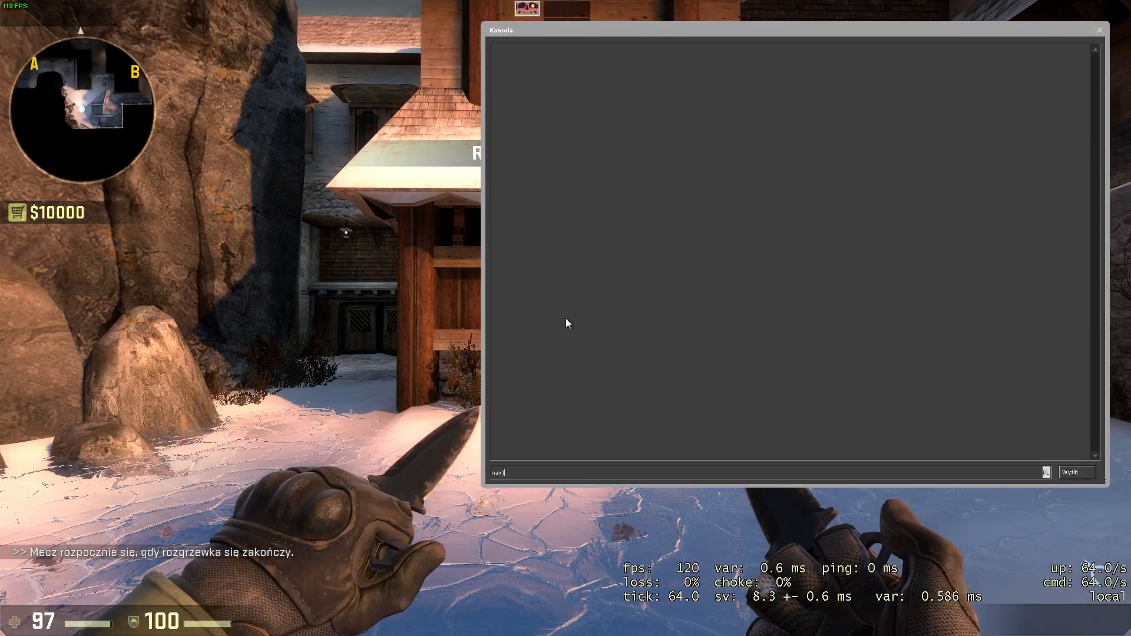
pyautogui.press('BackSpace')
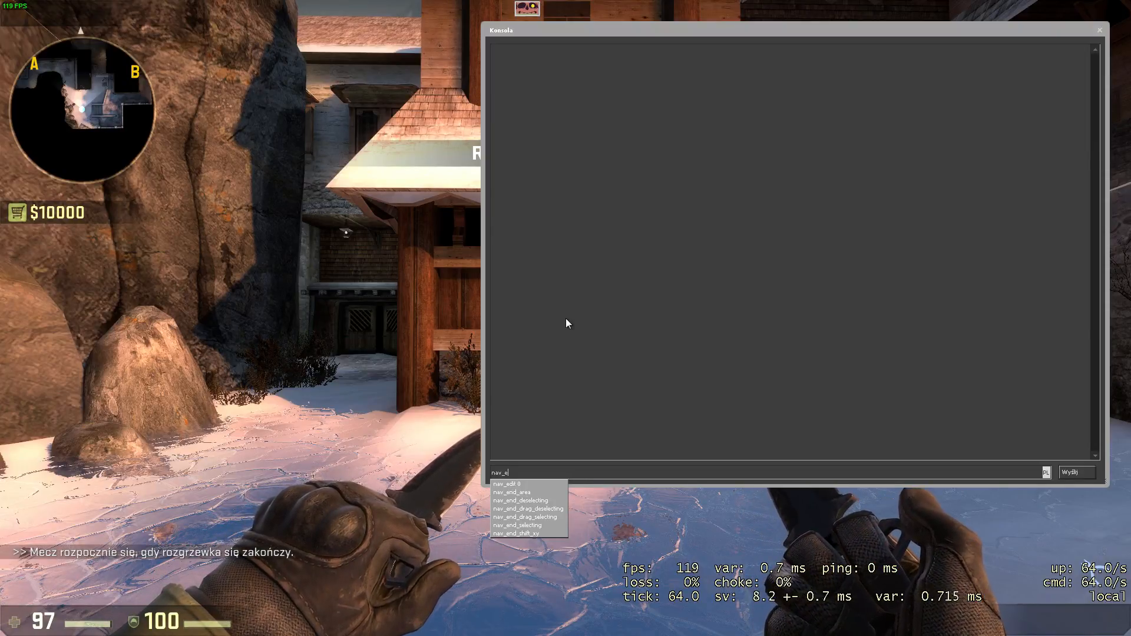
pyautogui.write('edit 1')
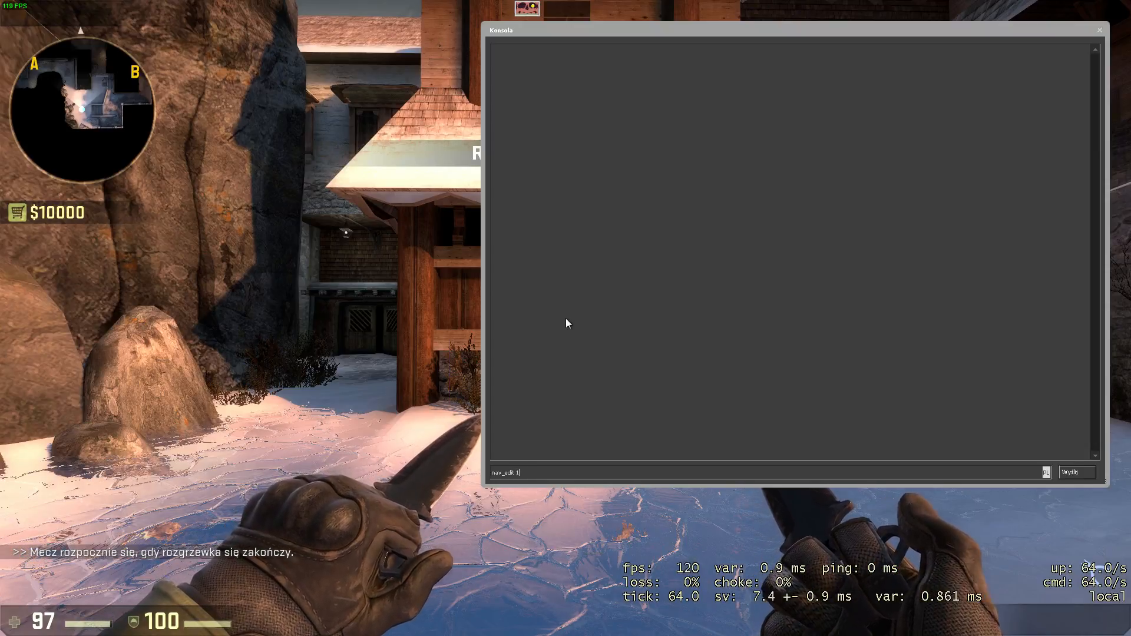
pyautogui.press('Return')
pyautogui.press('`')
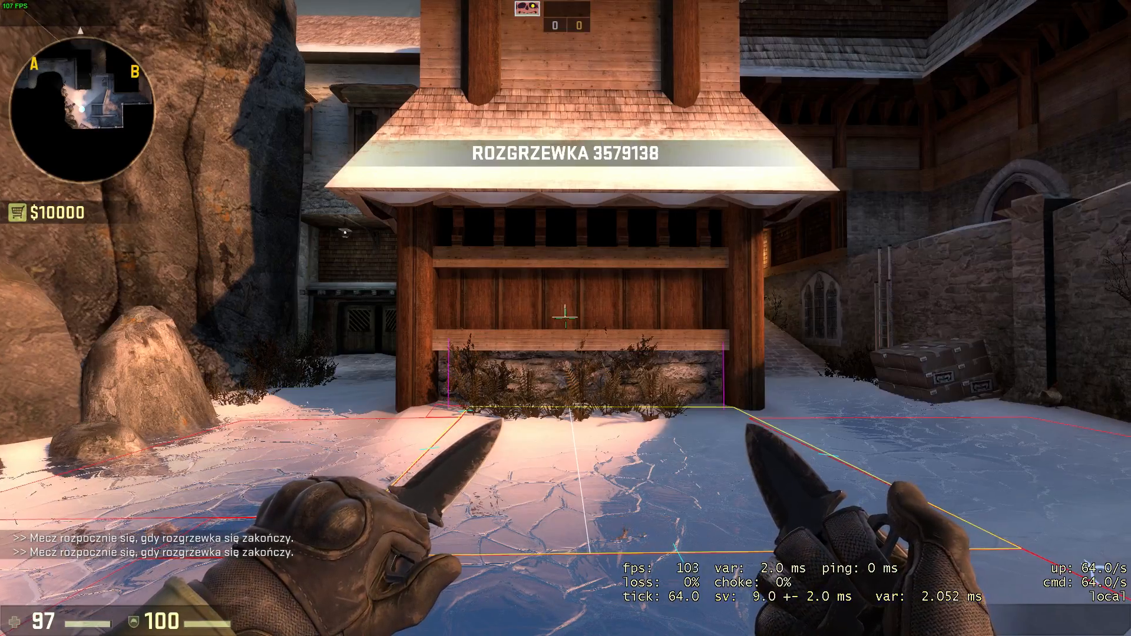
# Step: Walk across the mesh areas to inspect them, ending up facing the wooden kiosk
pyautogui.press('w')
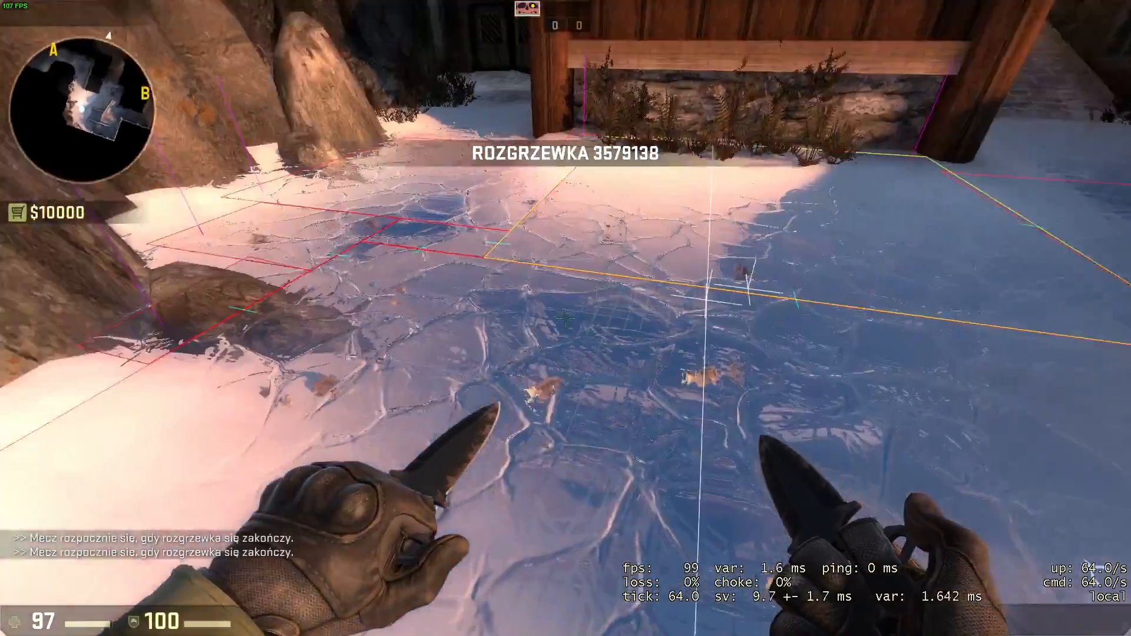
pyautogui.press('w')
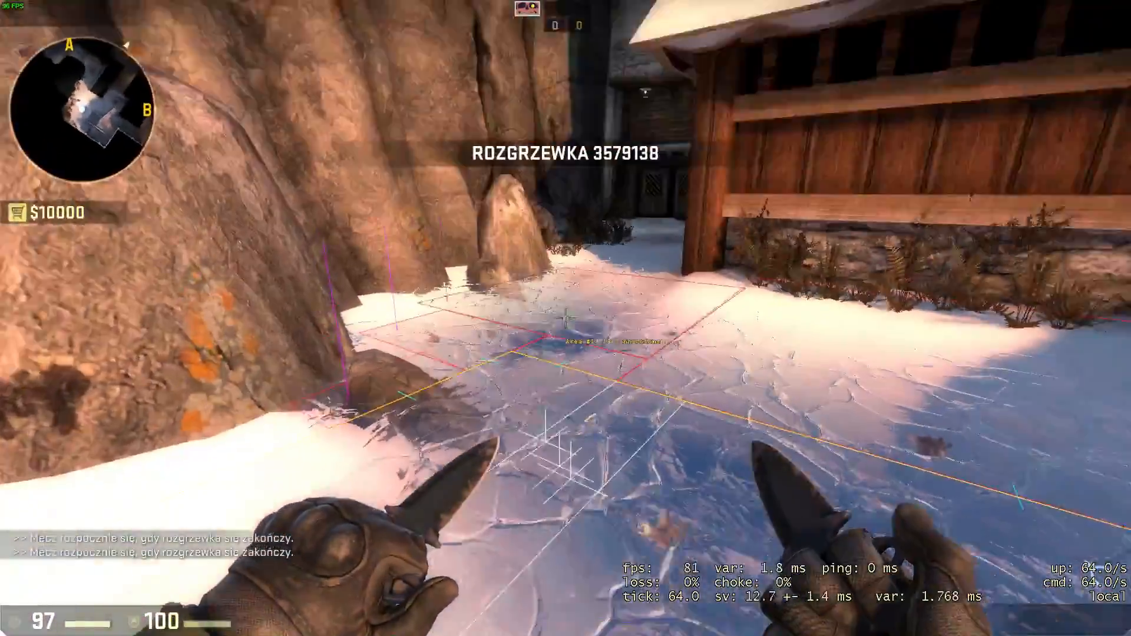
pyautogui.press('w')
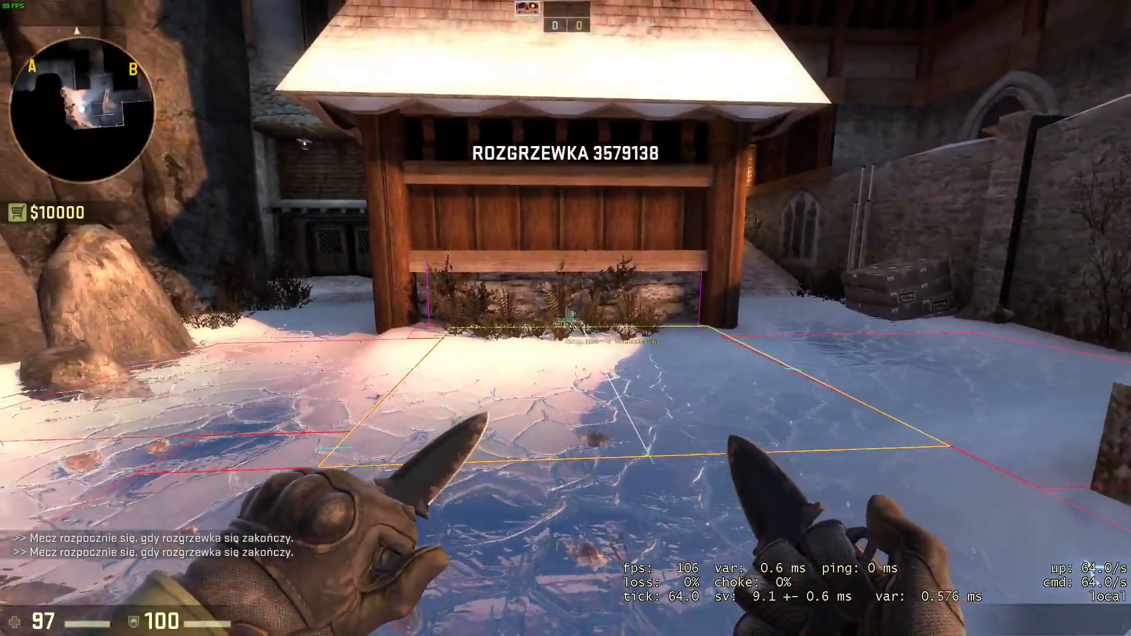
pyautogui.press('`')
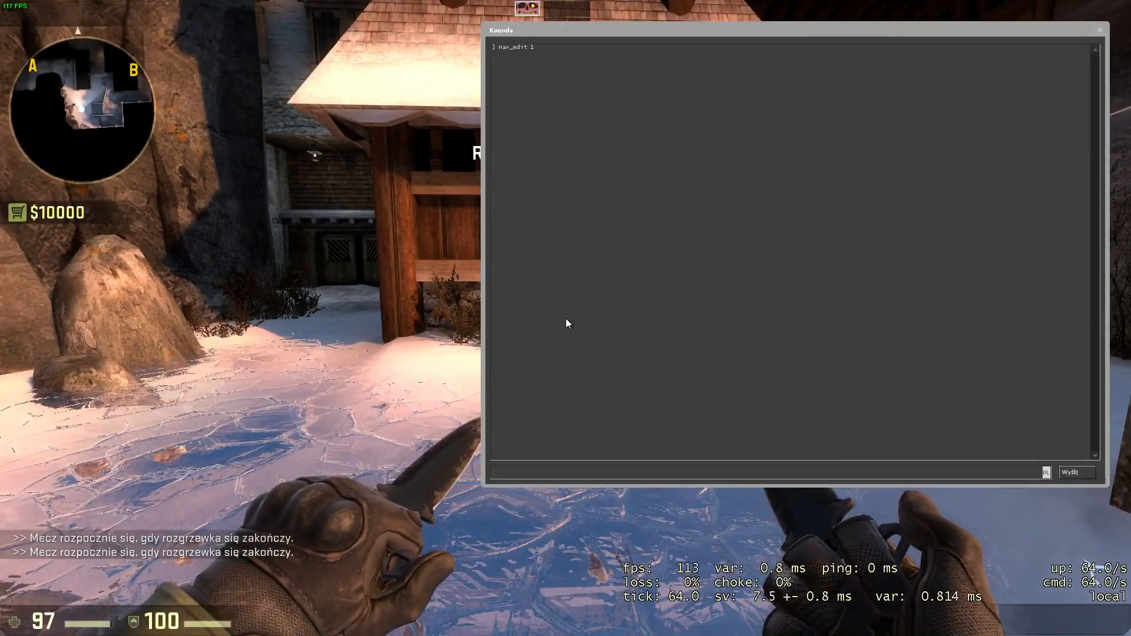
pyautogui.write('bot')
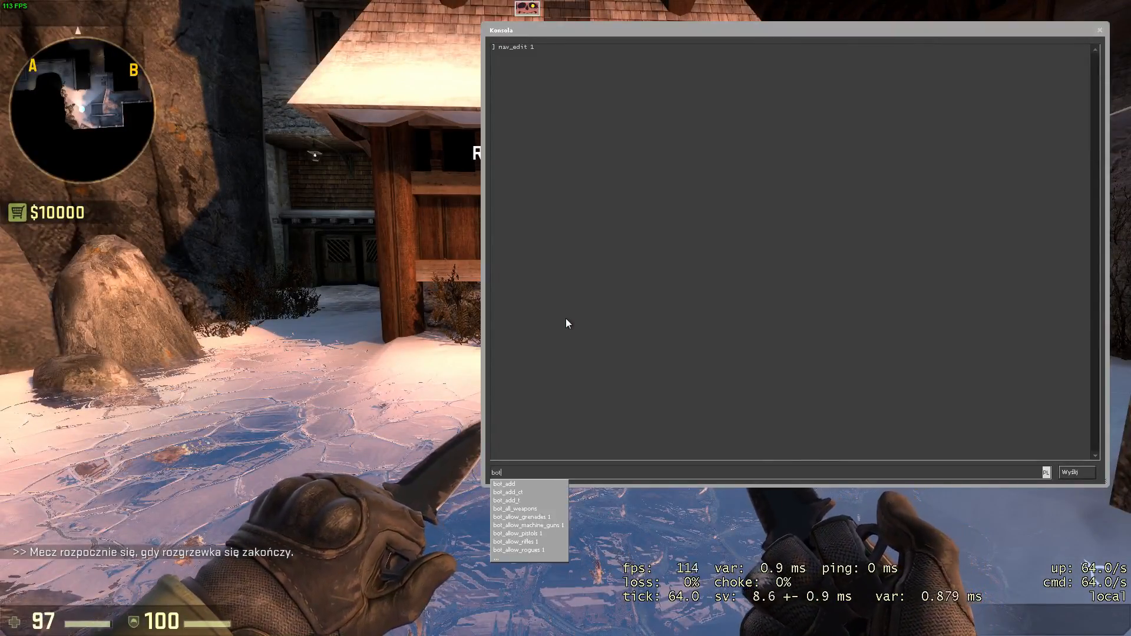
pyautogui.write('ki')
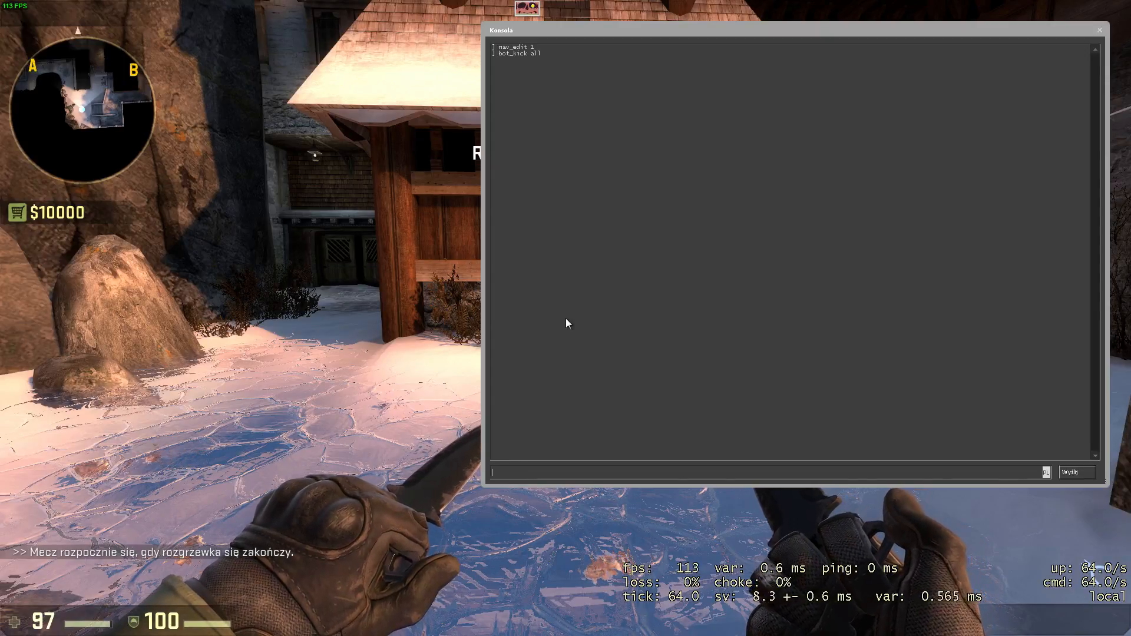
pyautogui.write('bot_quota 0')
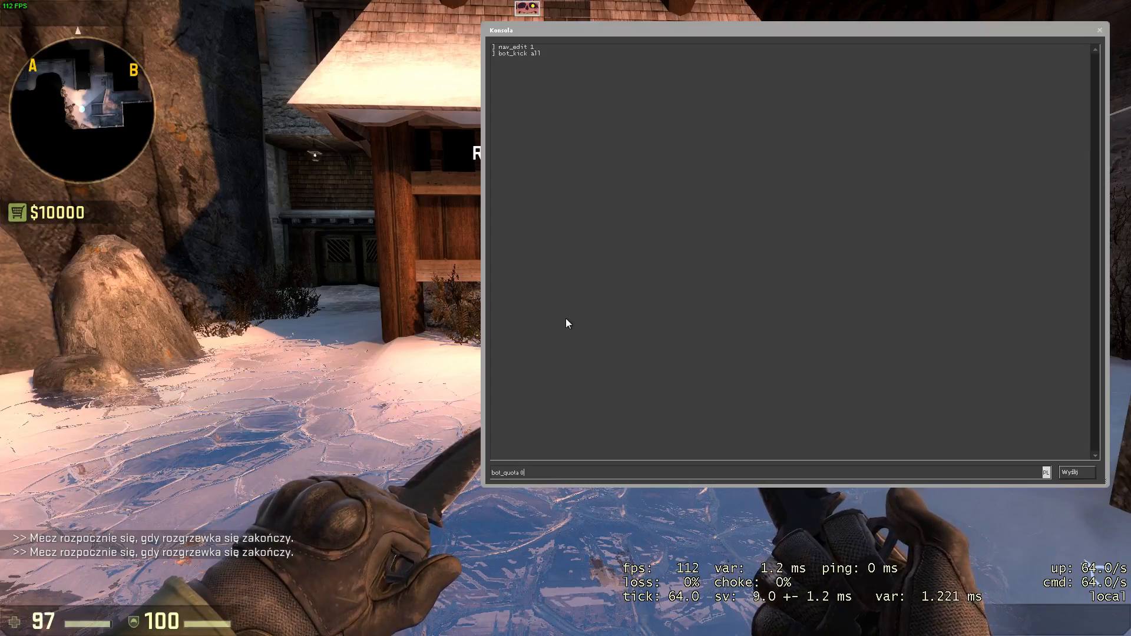
pyautogui.write('b')
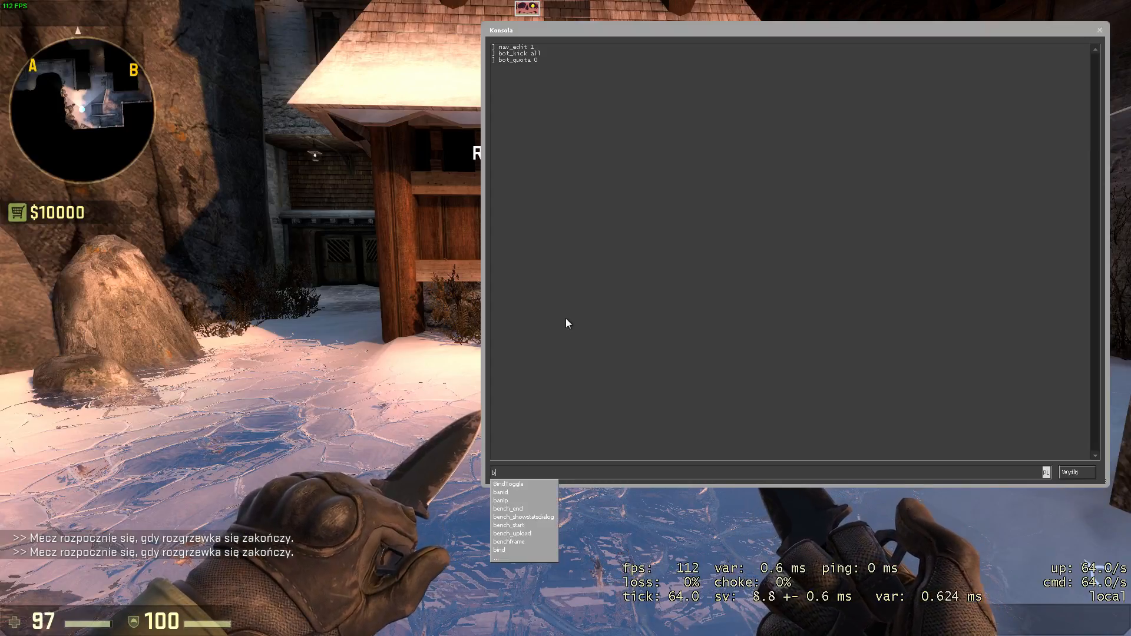
pyautogui.write('ot_z')
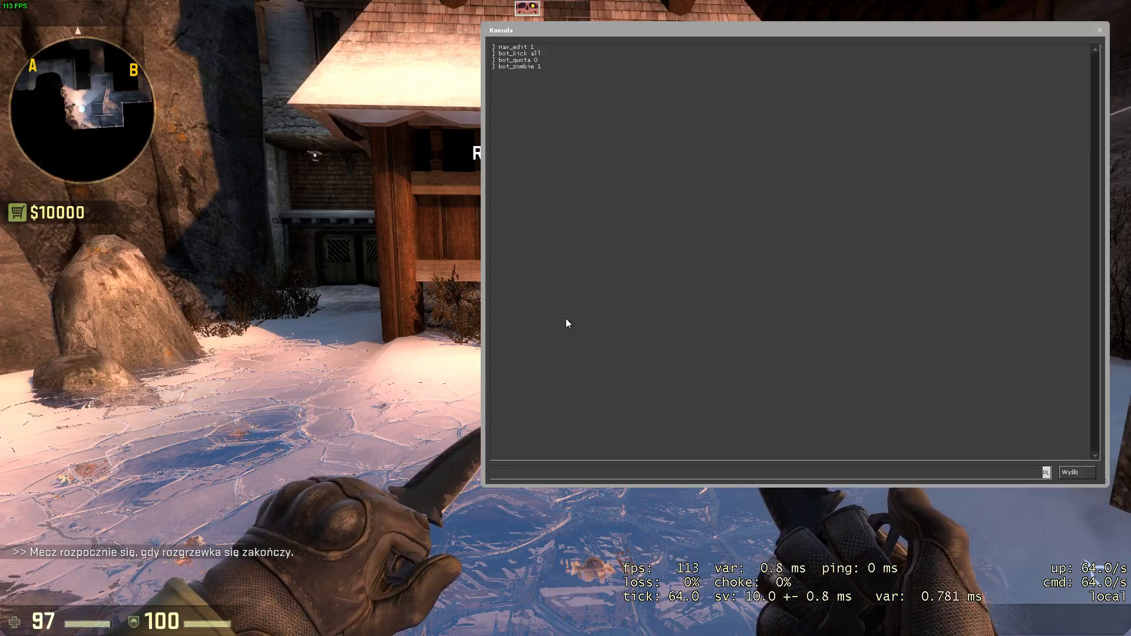
# Step: After bot_kick all, bot_quota 0 and bot_zombie 1, rise back in noclip to view the mesh
pyautogui.press('`')
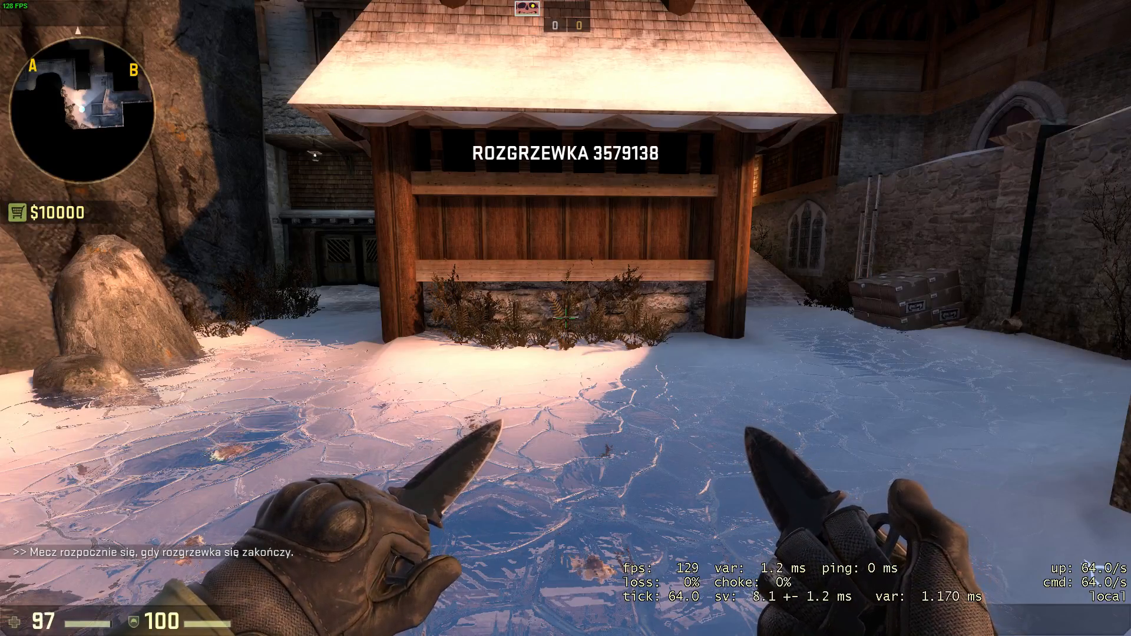
pyautogui.press('s')
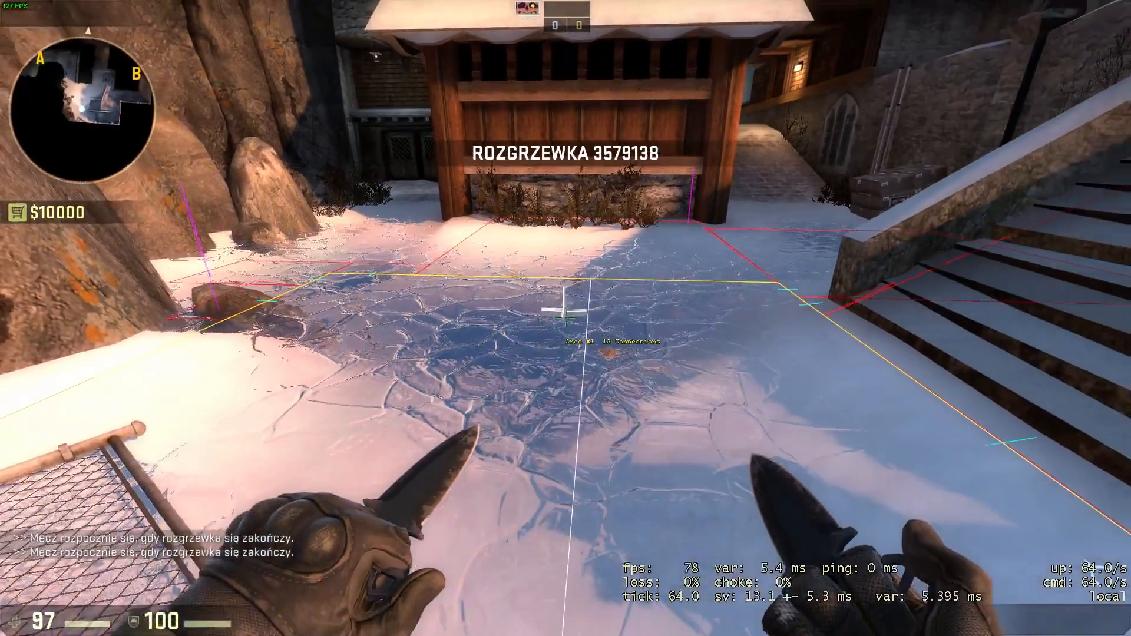
pyautogui.press('s')
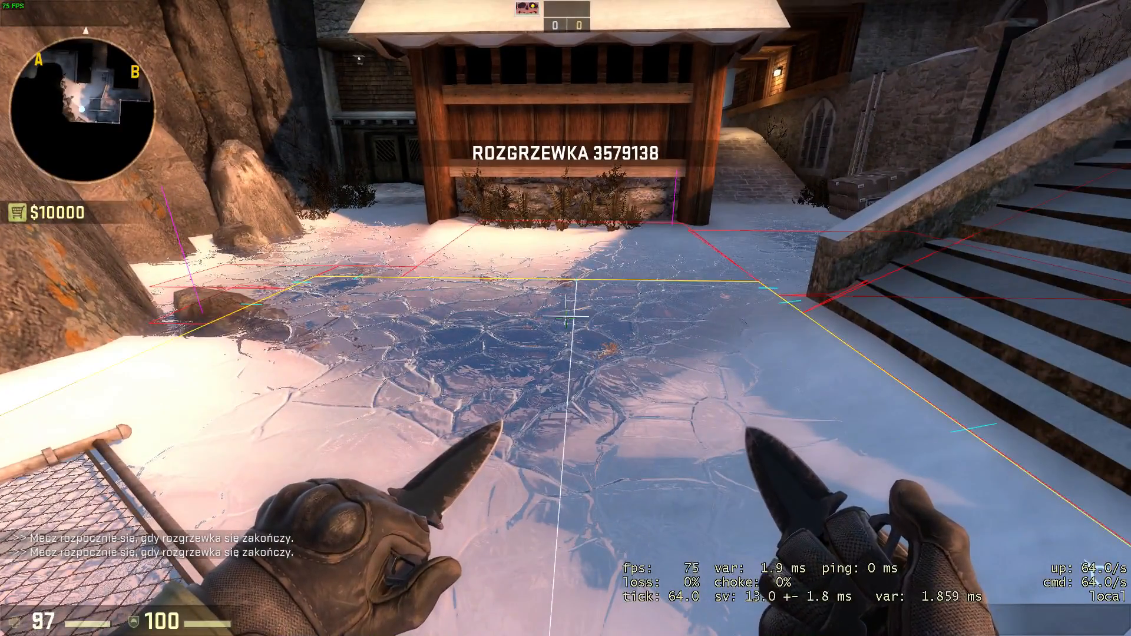
pyautogui.press('`')
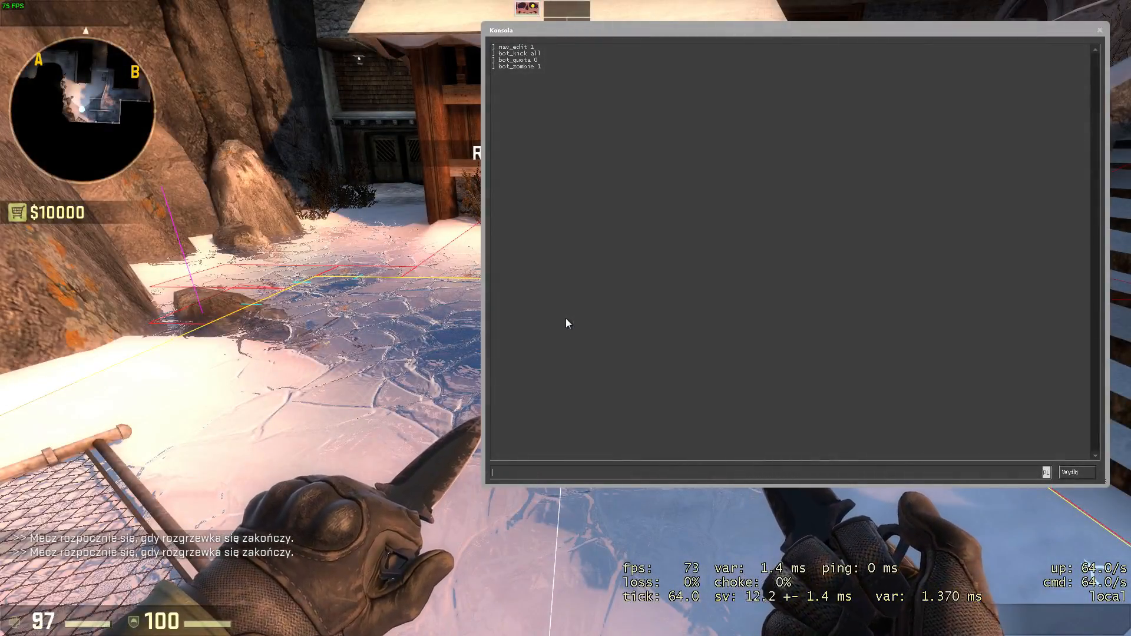
pyautogui.write('nav')
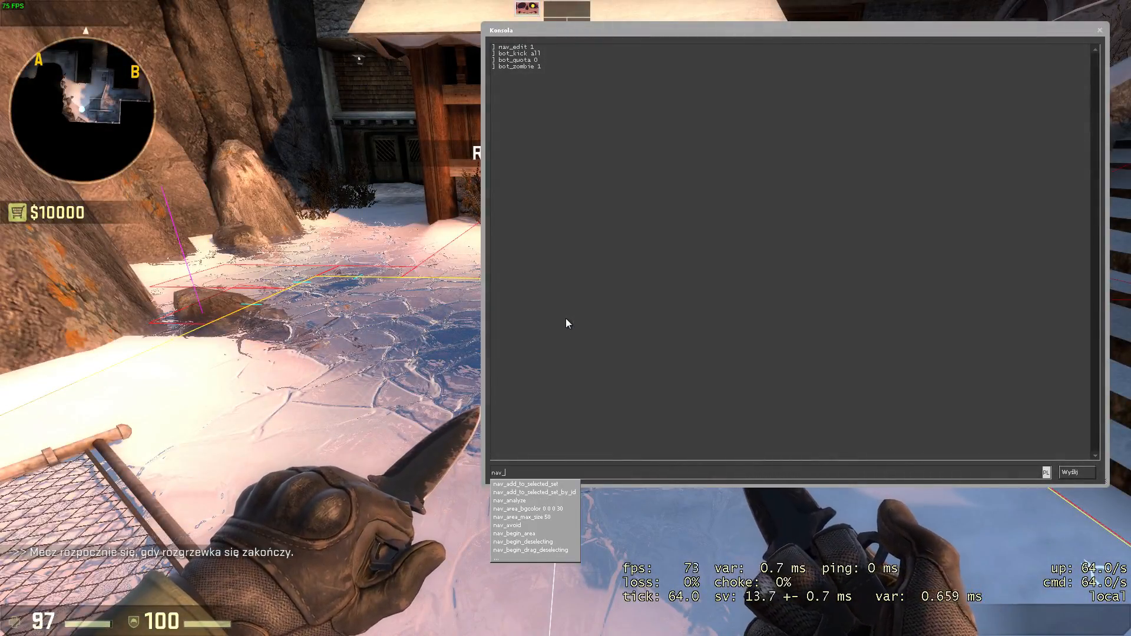
pyautogui.write('_save')
# Step: Save the edited navigation mesh to disk with nav_save
pyautogui.press('Return')
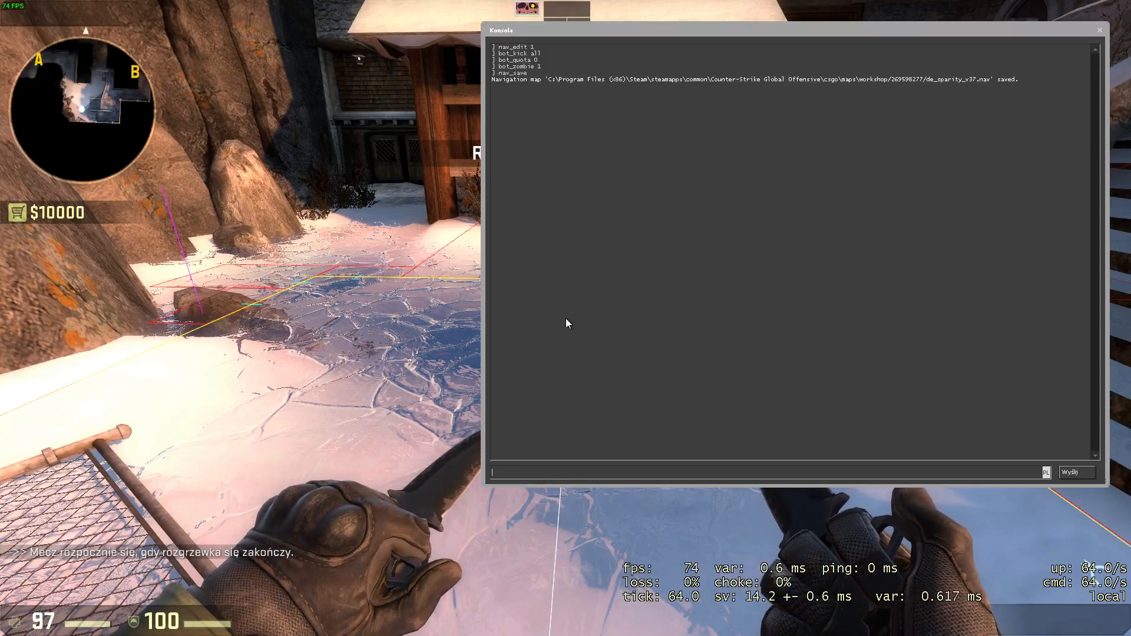
pyautogui.write('nav_load')
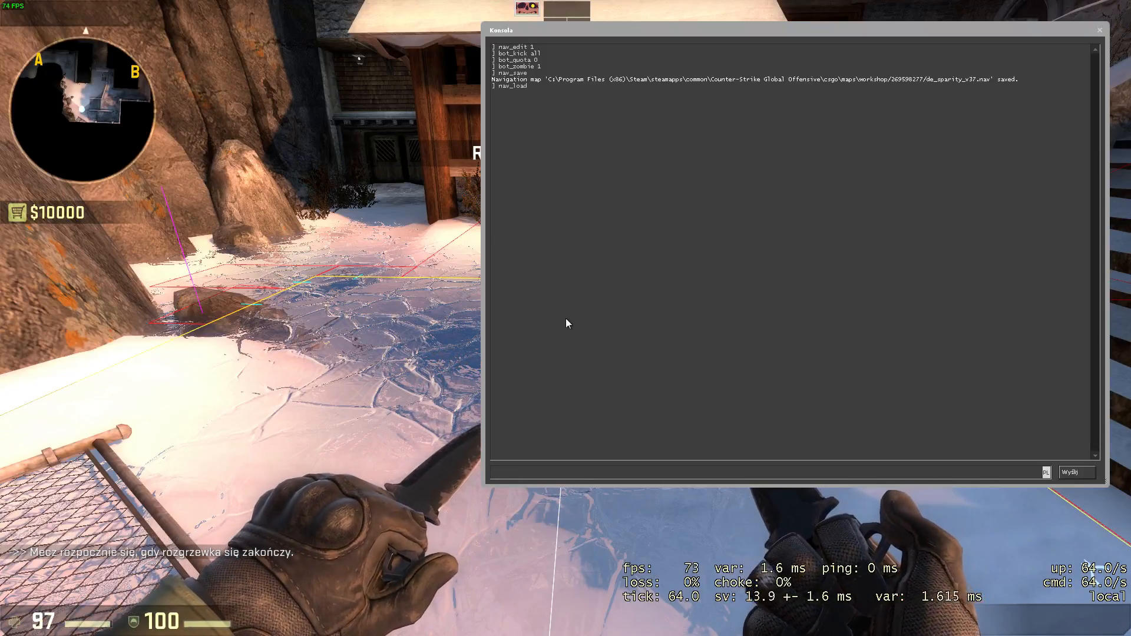
pyautogui.press('`')
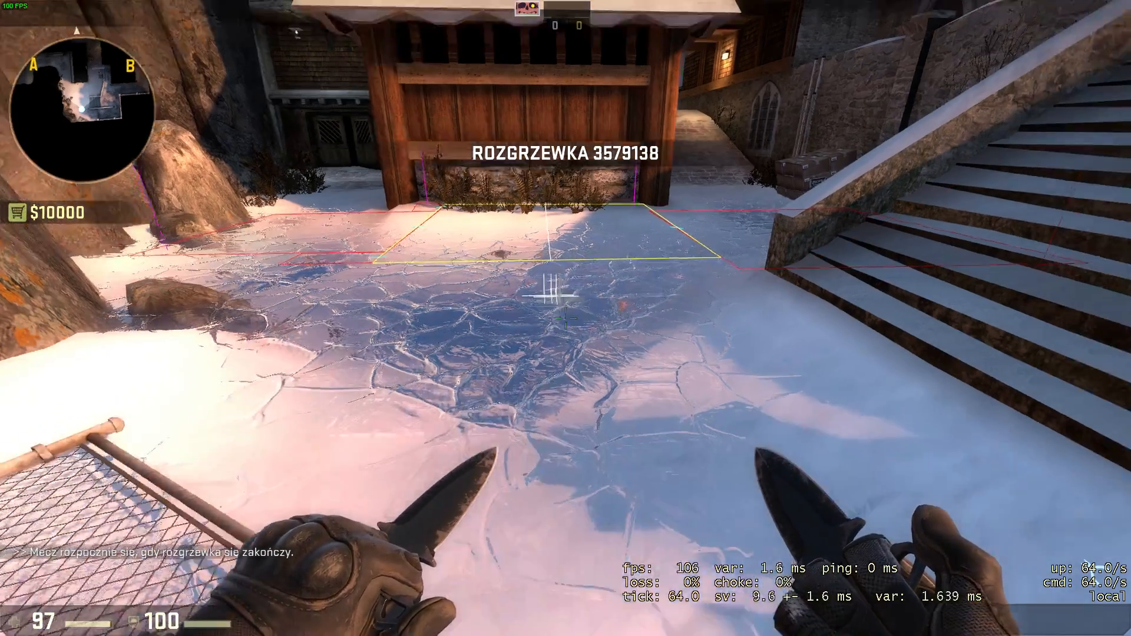
pyautogui.press('`')
pyautogui.write('nav_load')
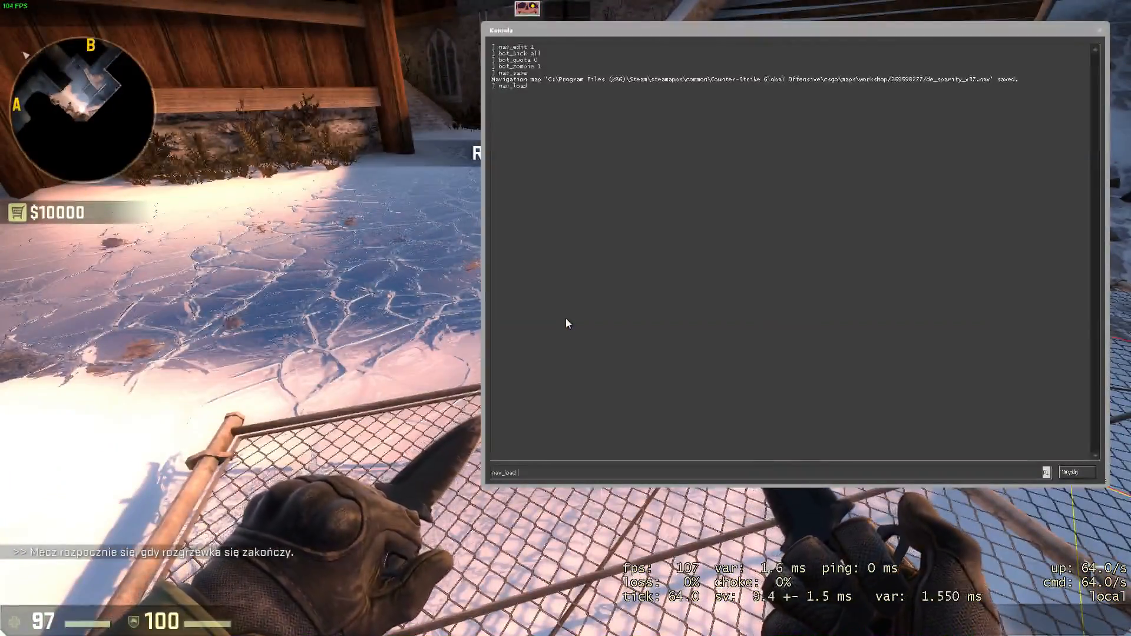
# Step: Reload the mesh with nav_load and look around at the redrawn nav areas
pyautogui.press('Return')
pyautogui.press('`')
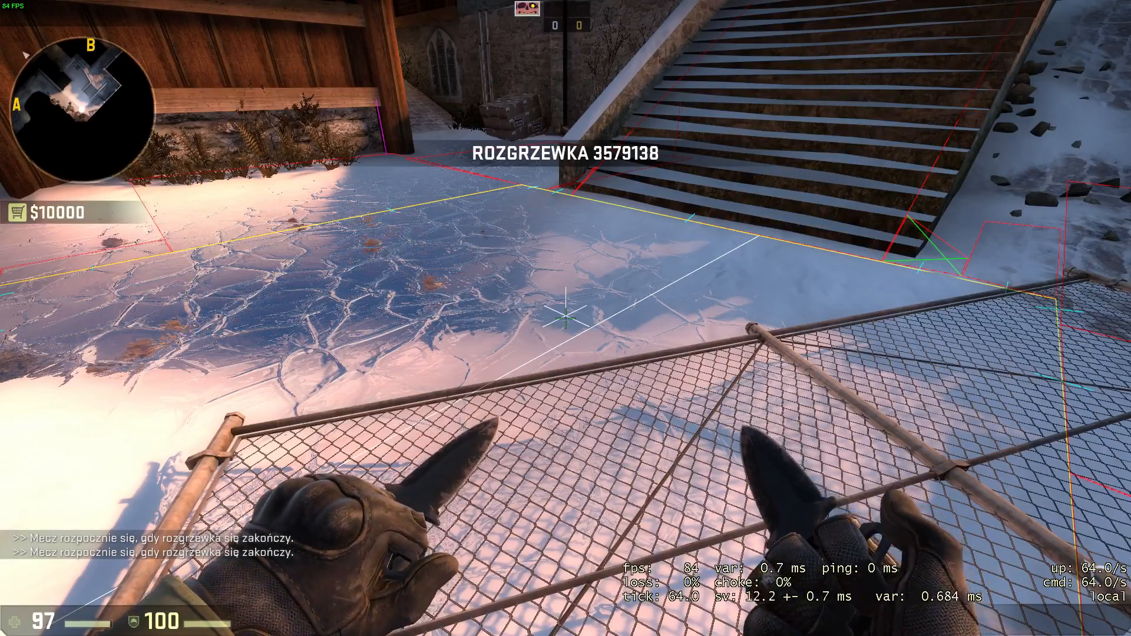
pyautogui.press('w')
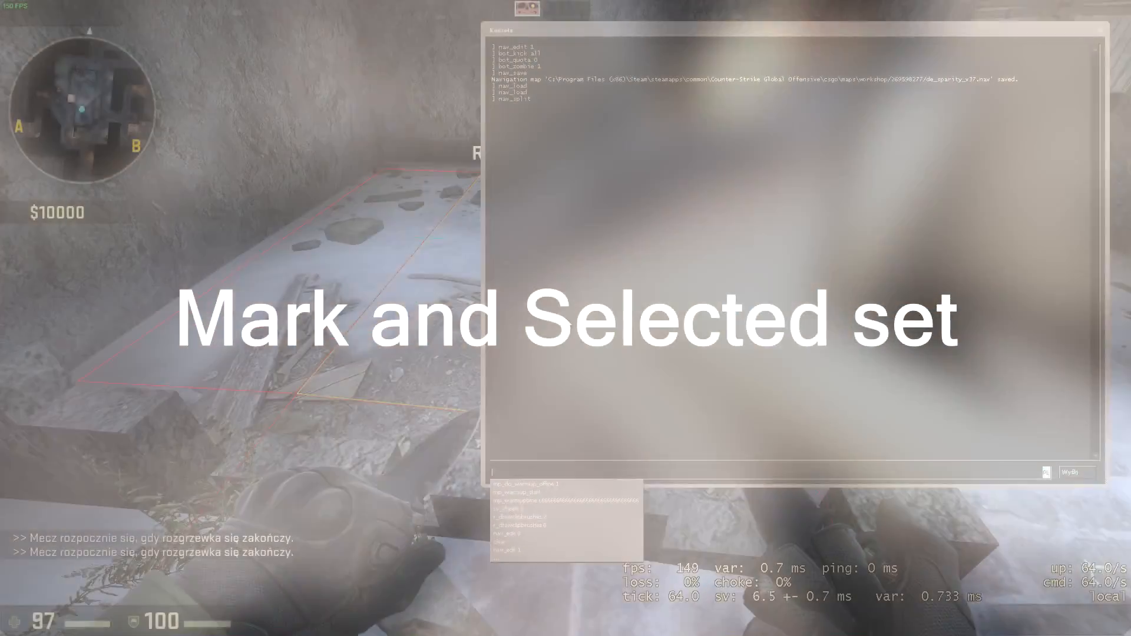
pyautogui.write('mar')
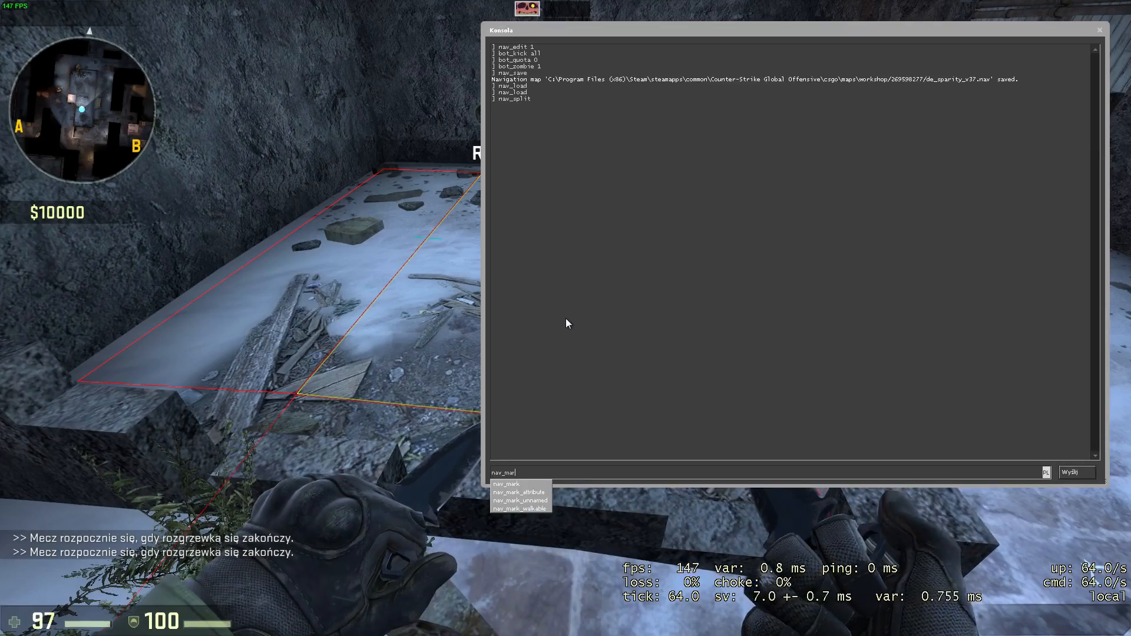
pyautogui.write('k')
# Step: Mark the nav area under the crosshair with nav_mark, then unmark it with nav_unmark
pyautogui.press('Return')
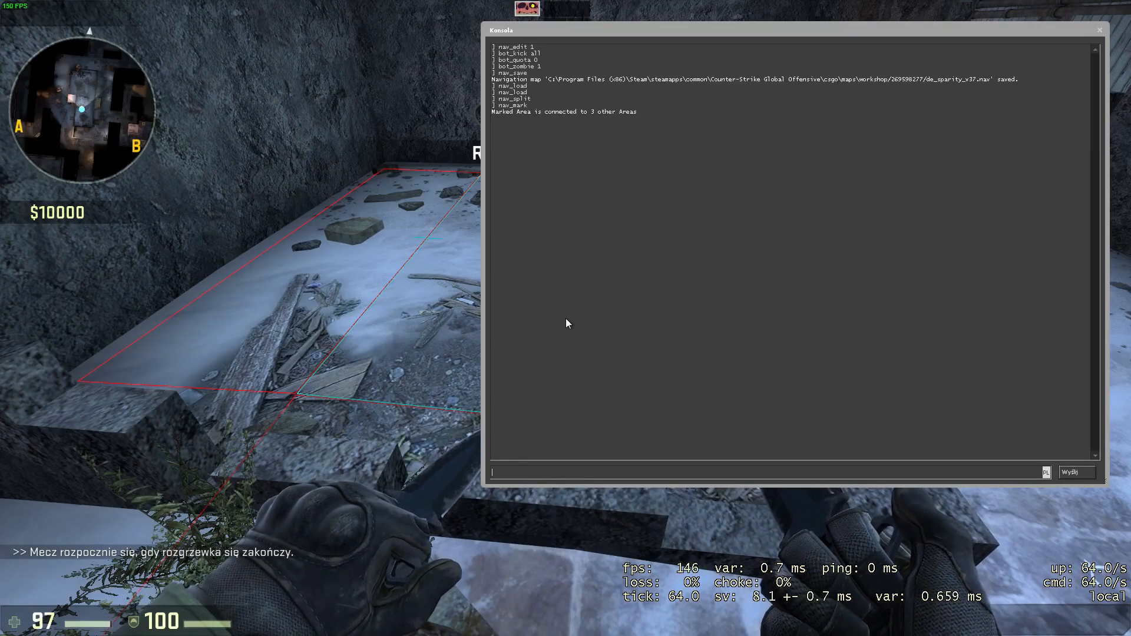
pyautogui.press('`')
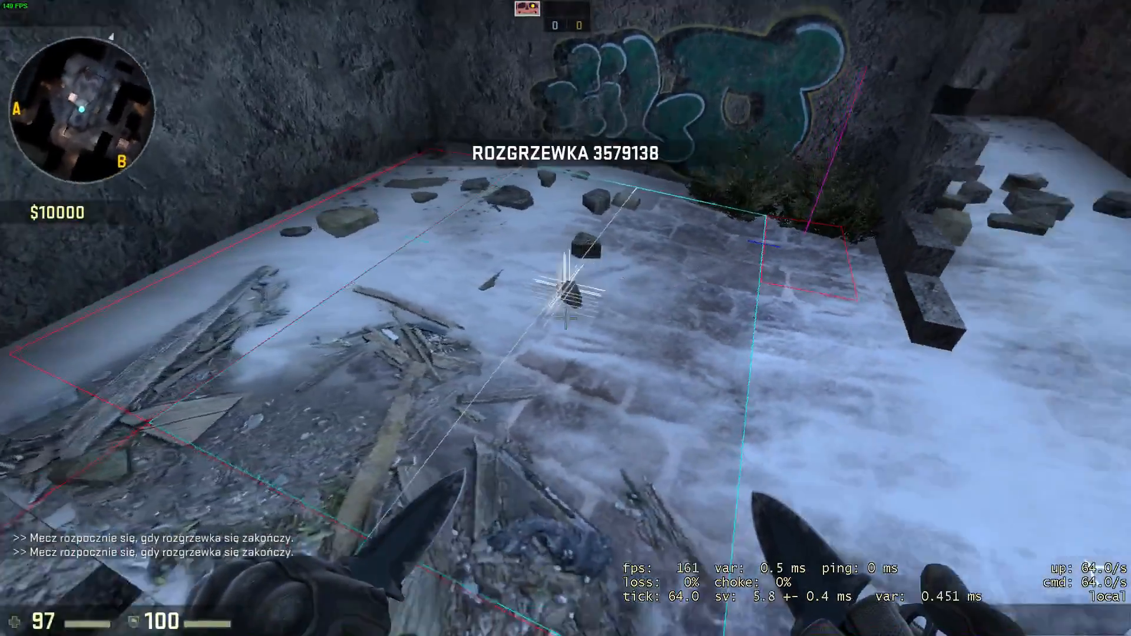
pyautogui.press('`')
pyautogui.press('Return')
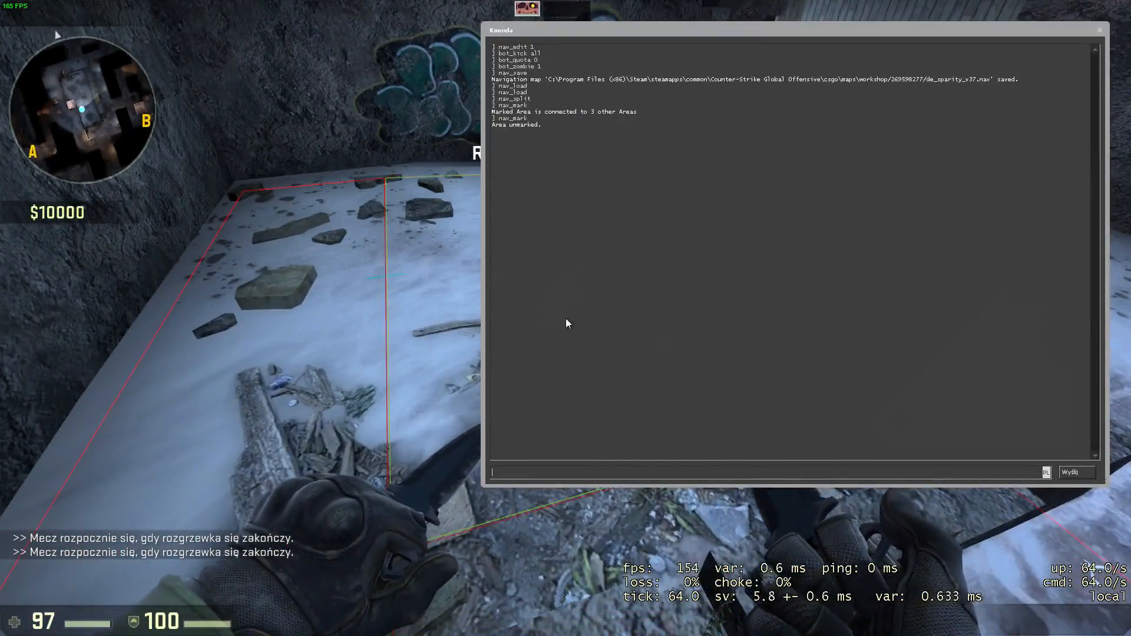
pyautogui.press('`')
pyautogui.press('`')
pyautogui.press('Up')
pyautogui.press('Return')
pyautogui.write('nav_')
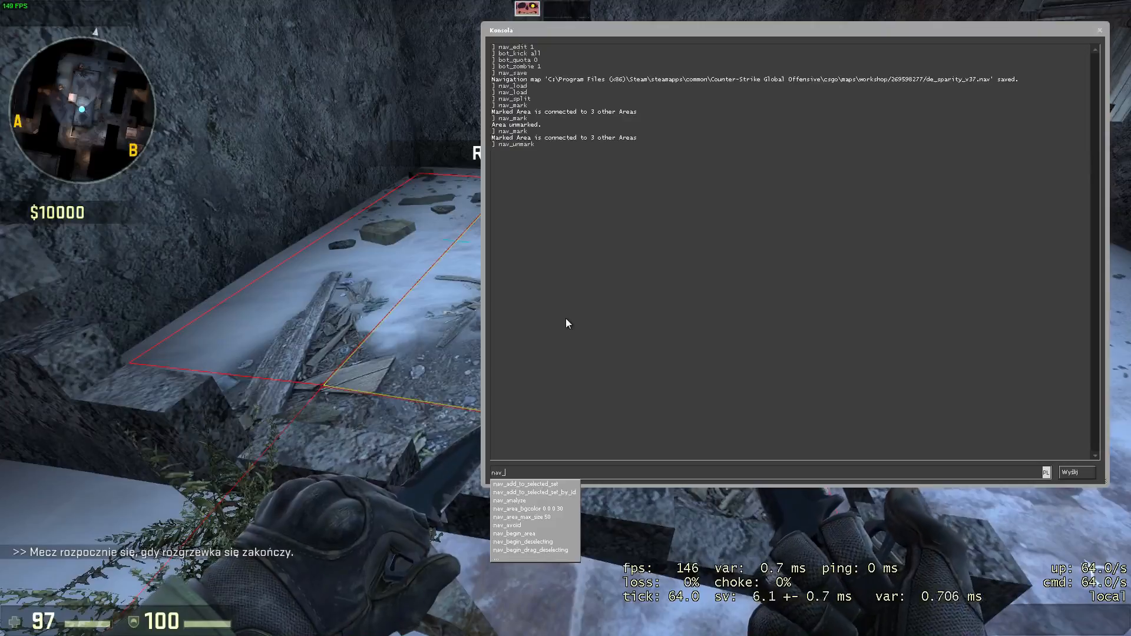
pyautogui.write('add_to_selected_set')
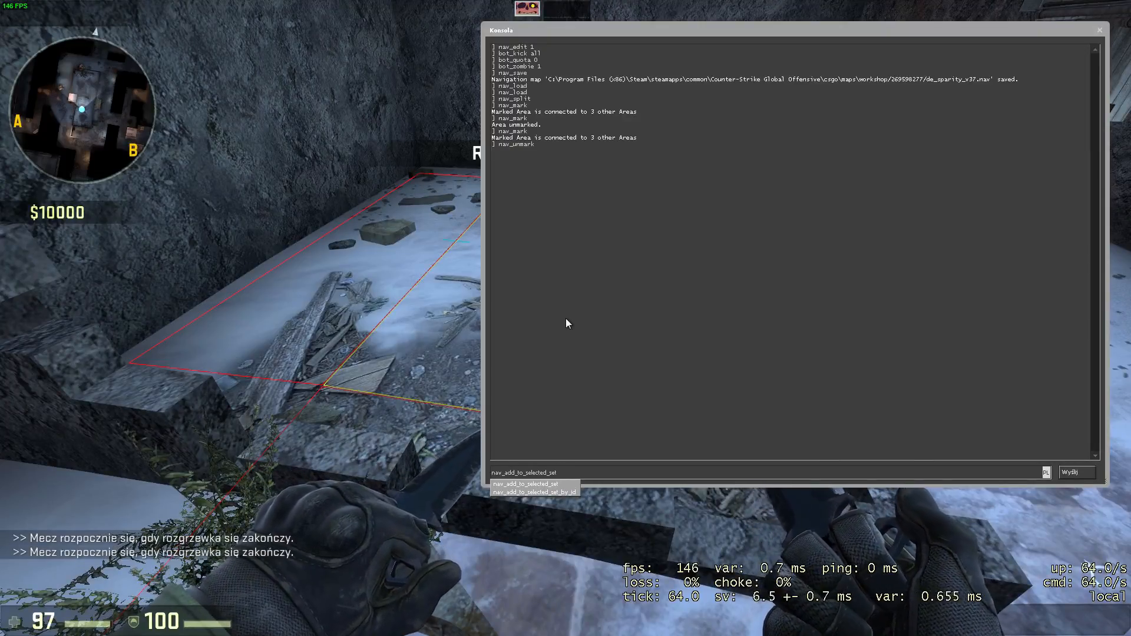
# Step: Add several aimed floor areas to the selected set with nav_add_to_selected_set
pyautogui.press('Return')
pyautogui.press('`')
pyautogui.press('`')
pyautogui.press('Up')
pyautogui.press('Return')
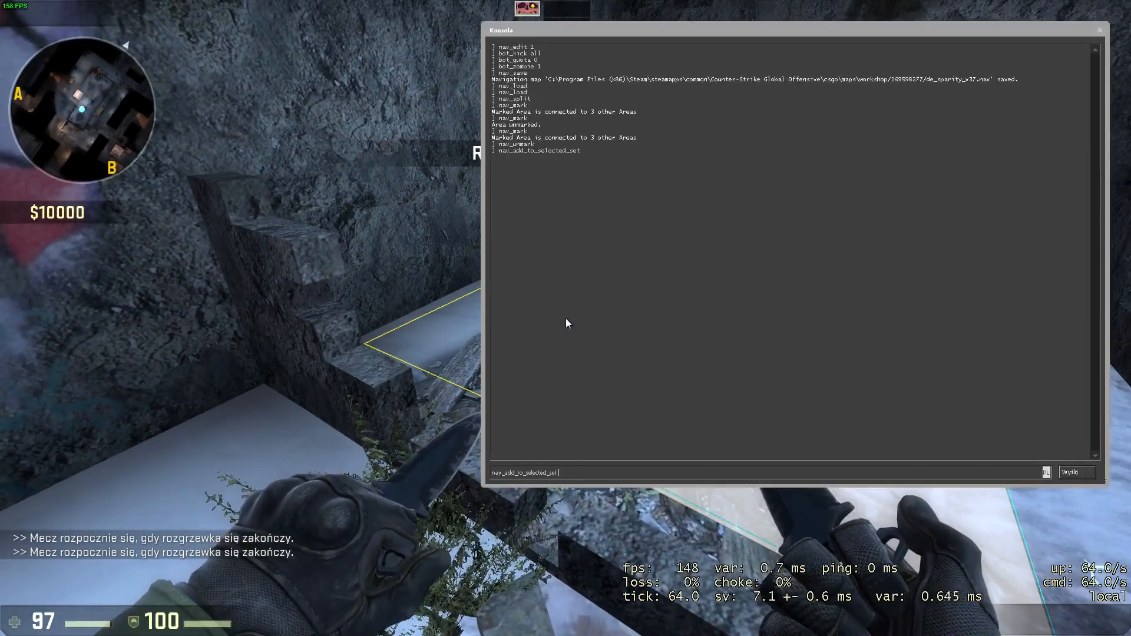
pyautogui.press('`')
pyautogui.press('`')
pyautogui.press('`')
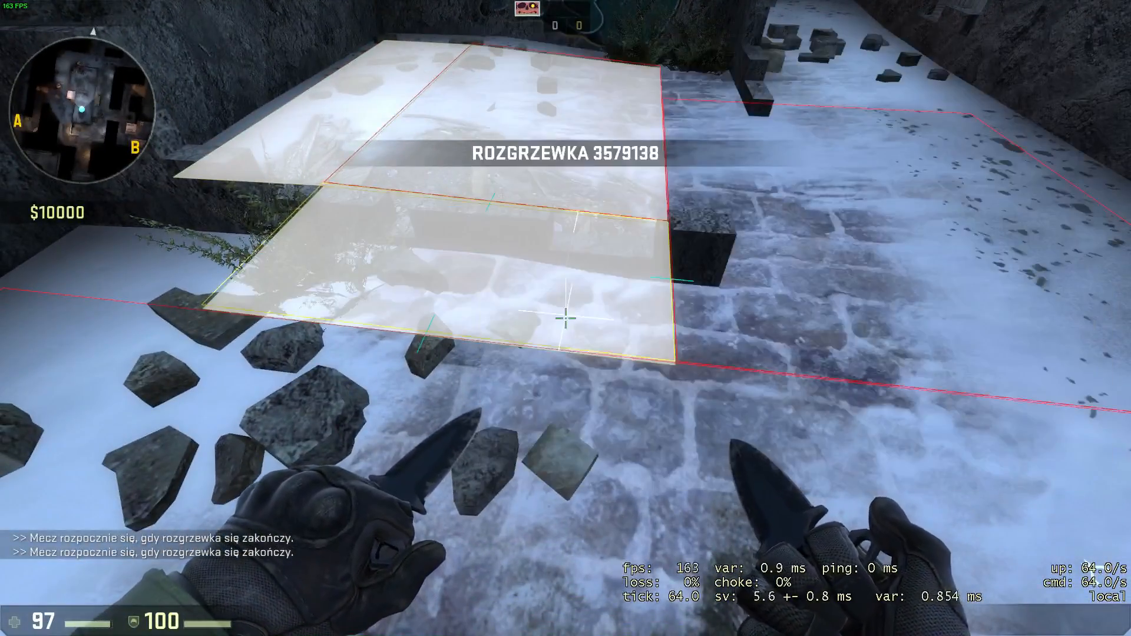
pyautogui.press('`')
pyautogui.write('nav_')
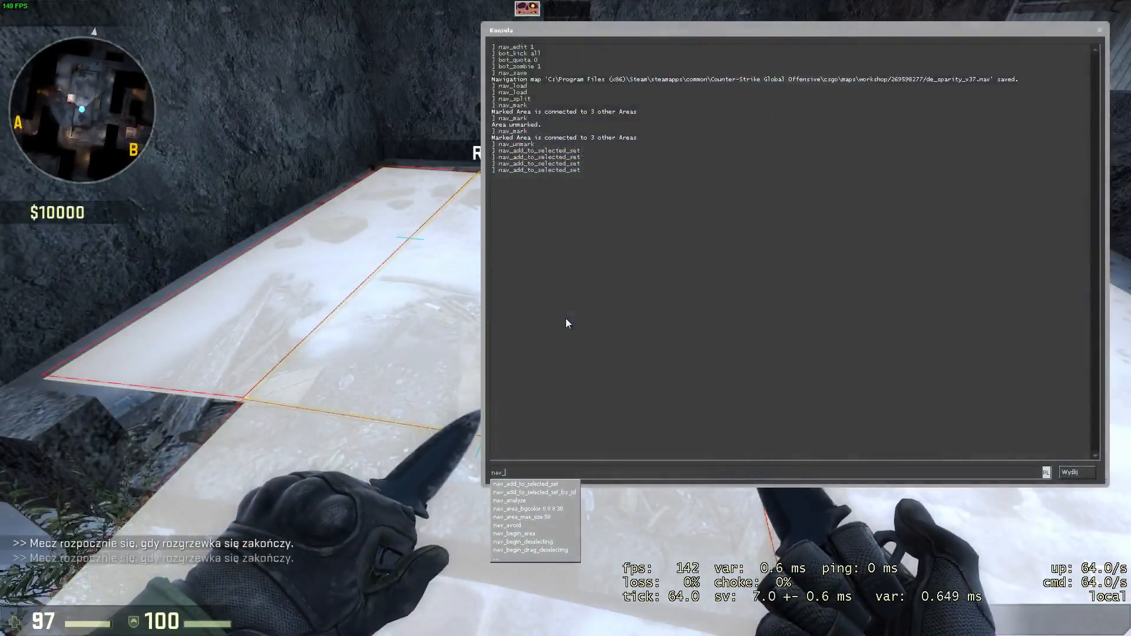
pyautogui.write('remove_from_selected_set')
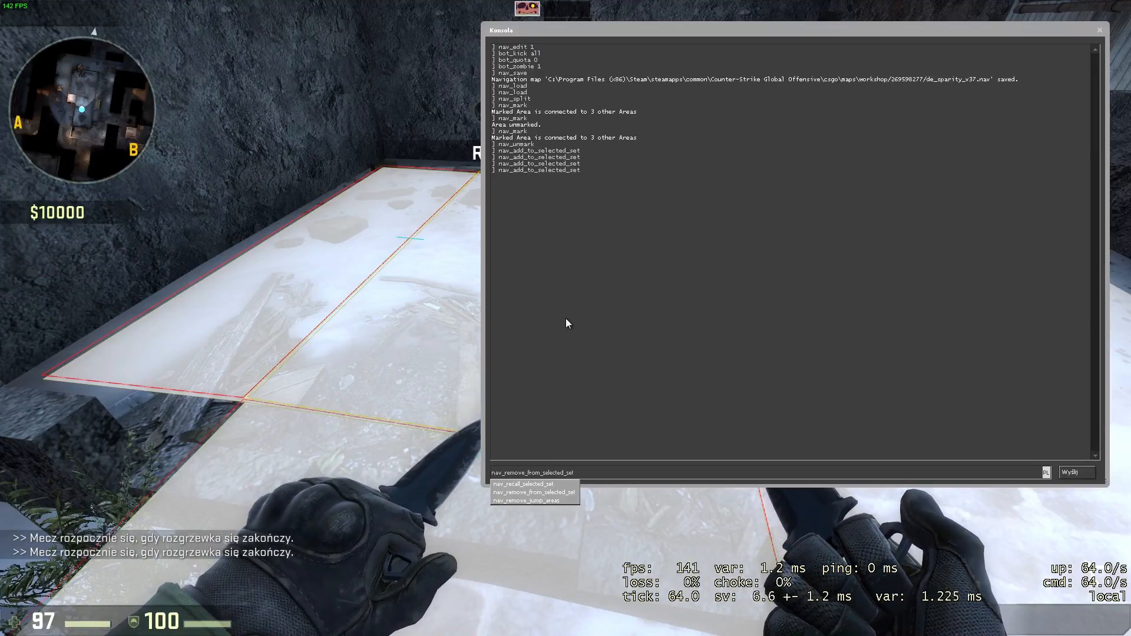
# Step: Remove those areas from the selected set again with nav_remove_from_selected_set
pyautogui.press('Return')
pyautogui.press('`')
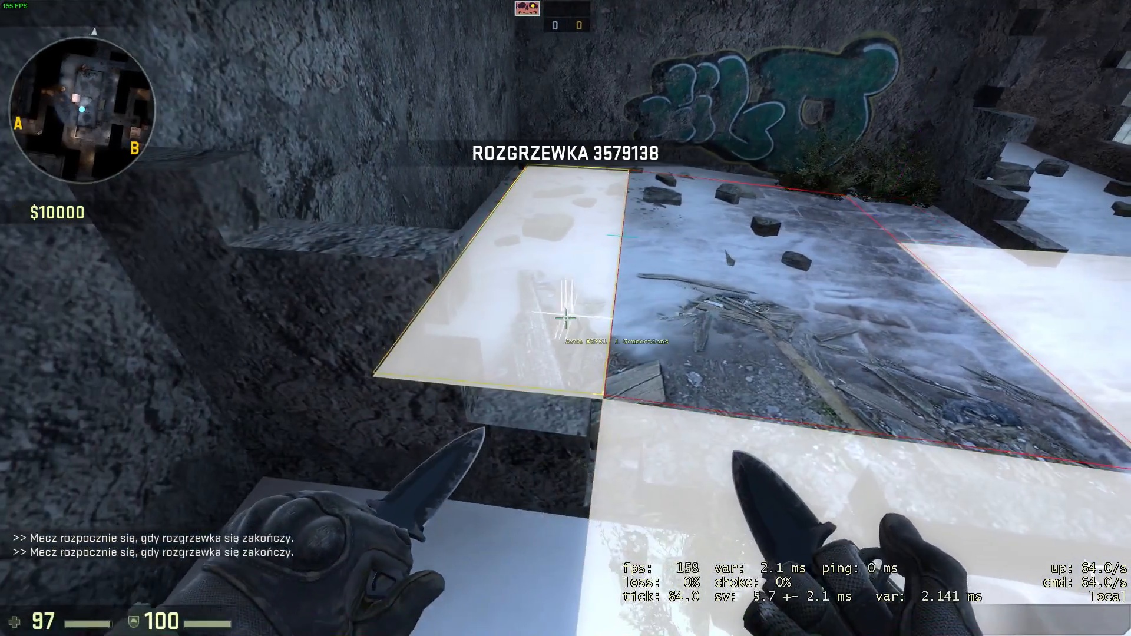
pyautogui.press('`')
pyautogui.press('`')
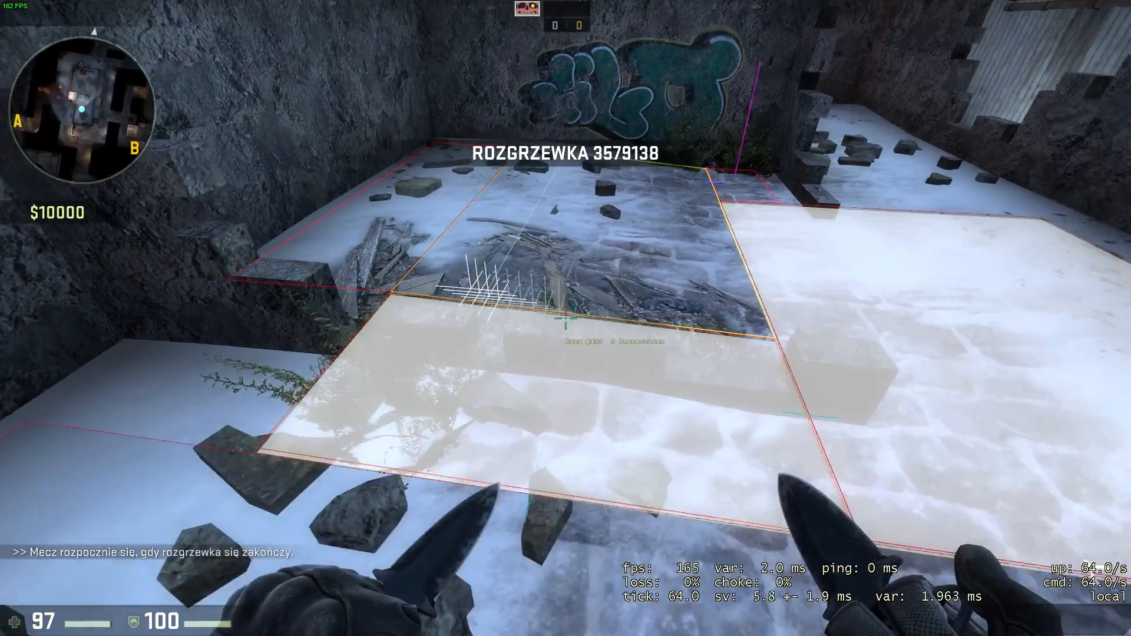
pyautogui.press('`')
pyautogui.press('Return')
pyautogui.press('`')
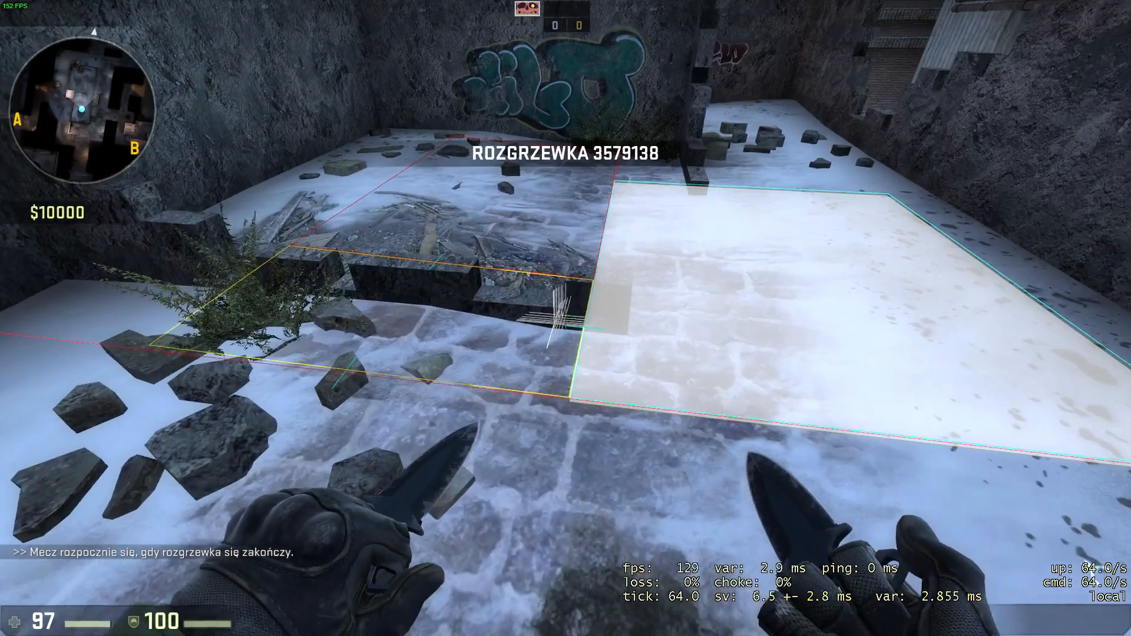
pyautogui.press('`')
pyautogui.press('Return')
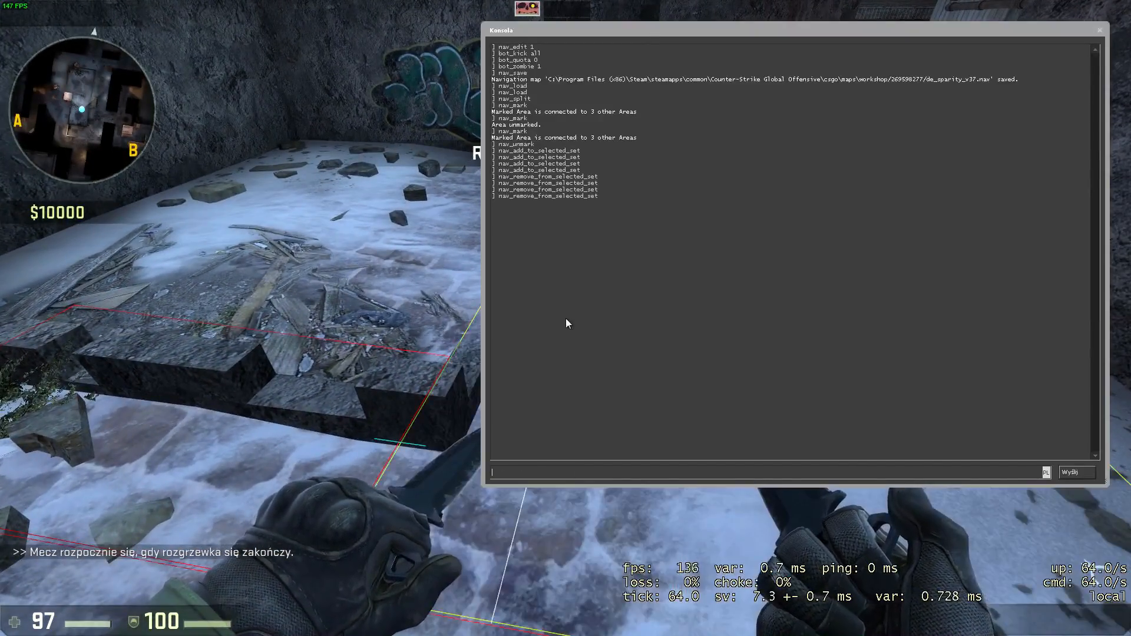
pyautogui.press('`')
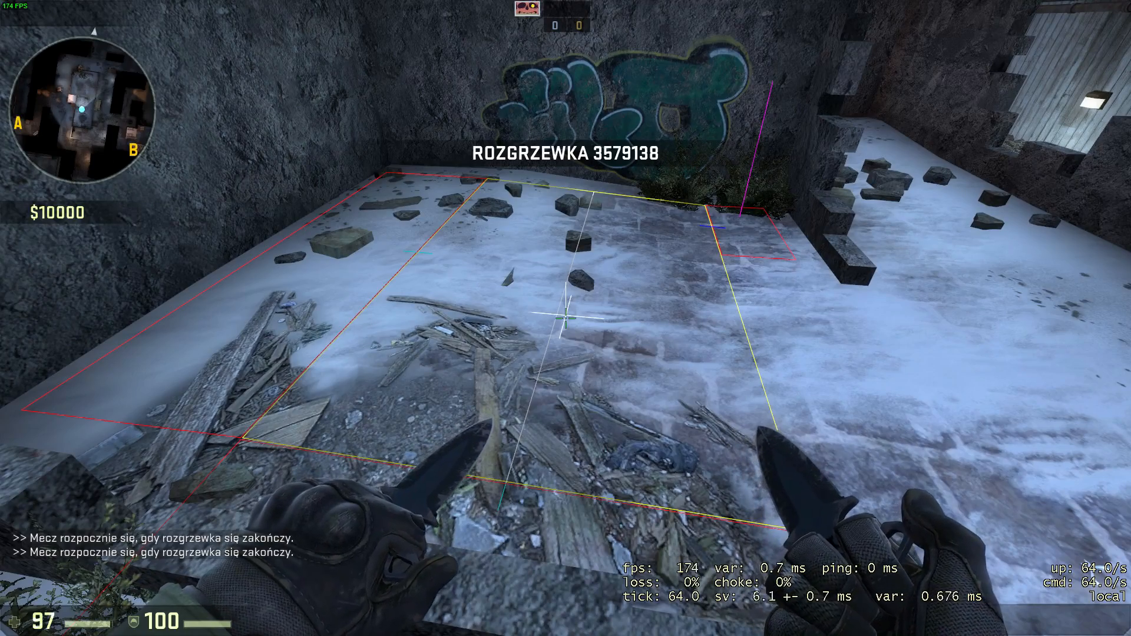
# Step: Move over and aim at the debris-covered floor area to be split
pyautogui.press('w')
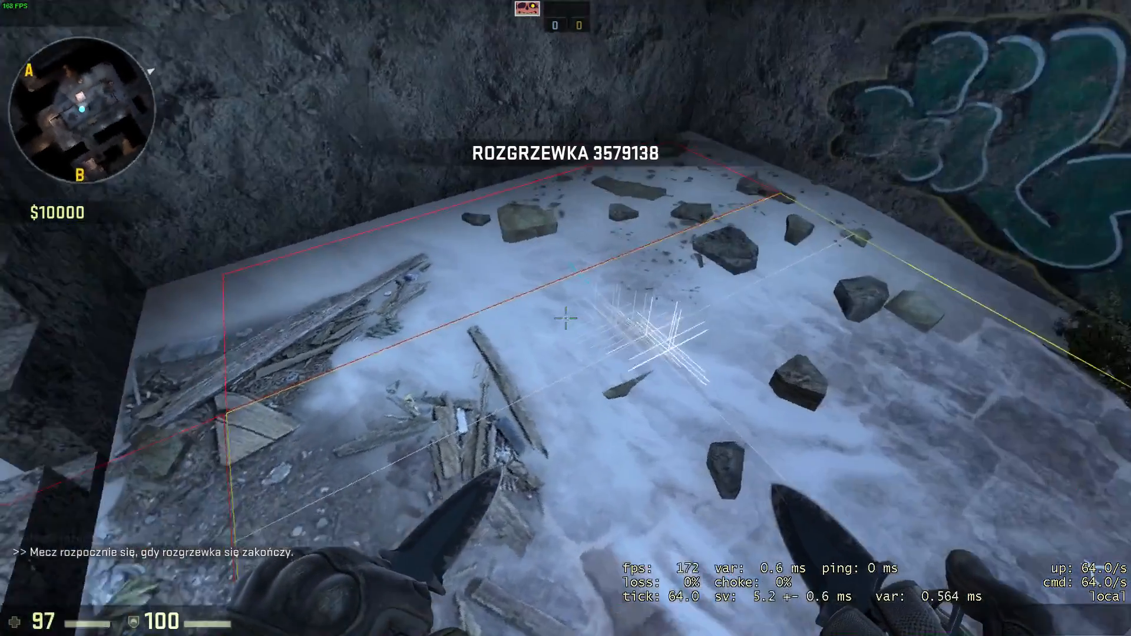
pyautogui.press('w')
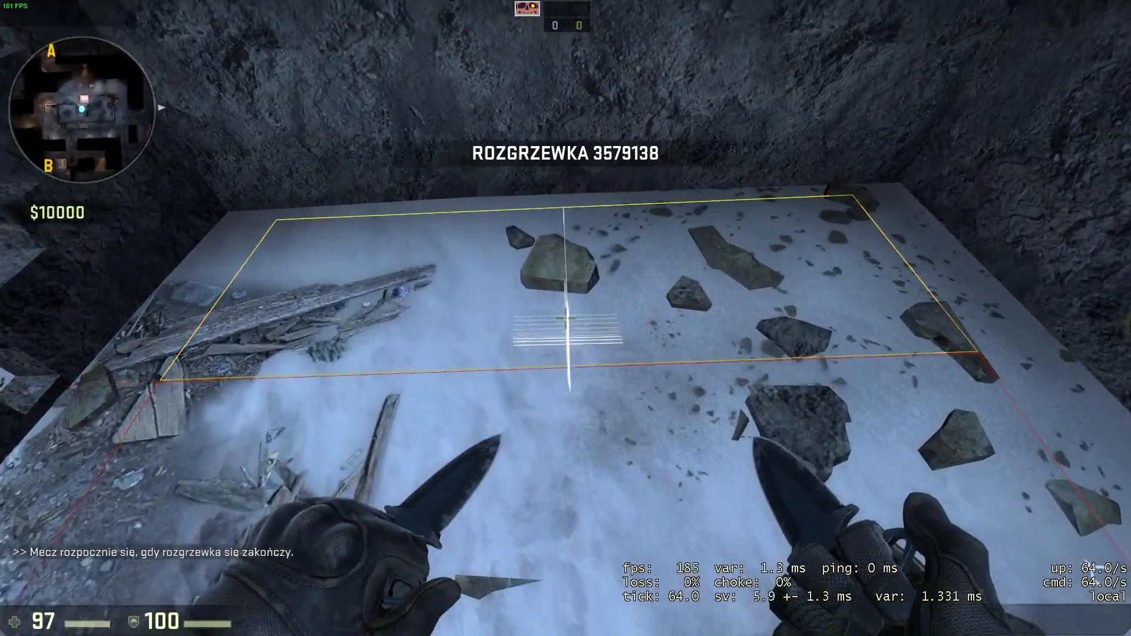
# Step: Split the aimed nav area in two with nav_split and look down at the result
pyautogui.press('`')
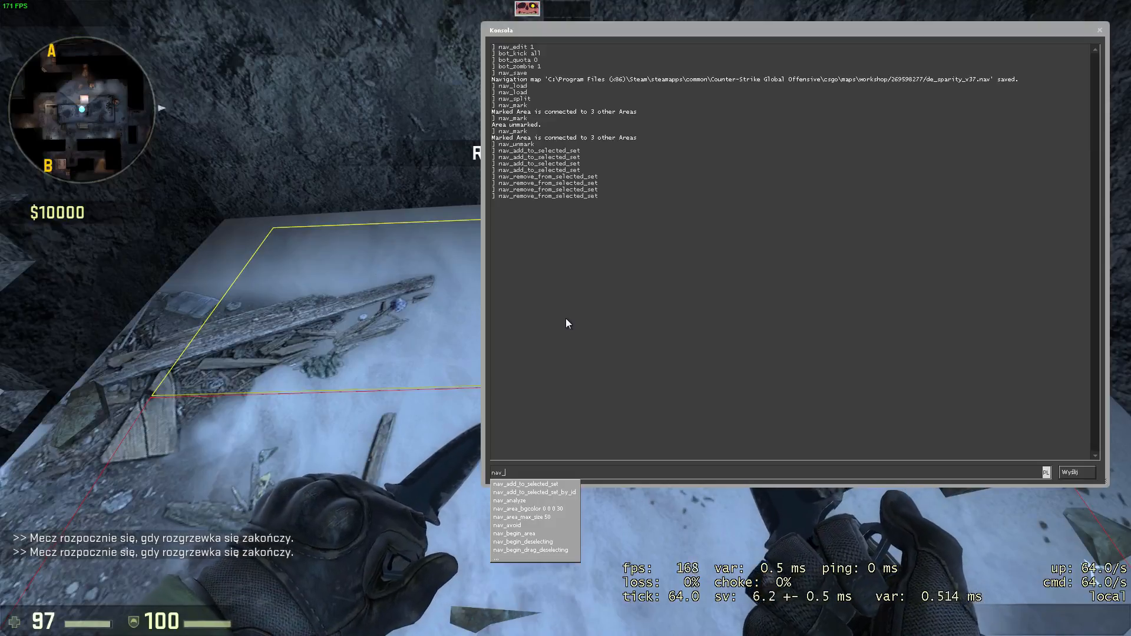
pyautogui.press('`')
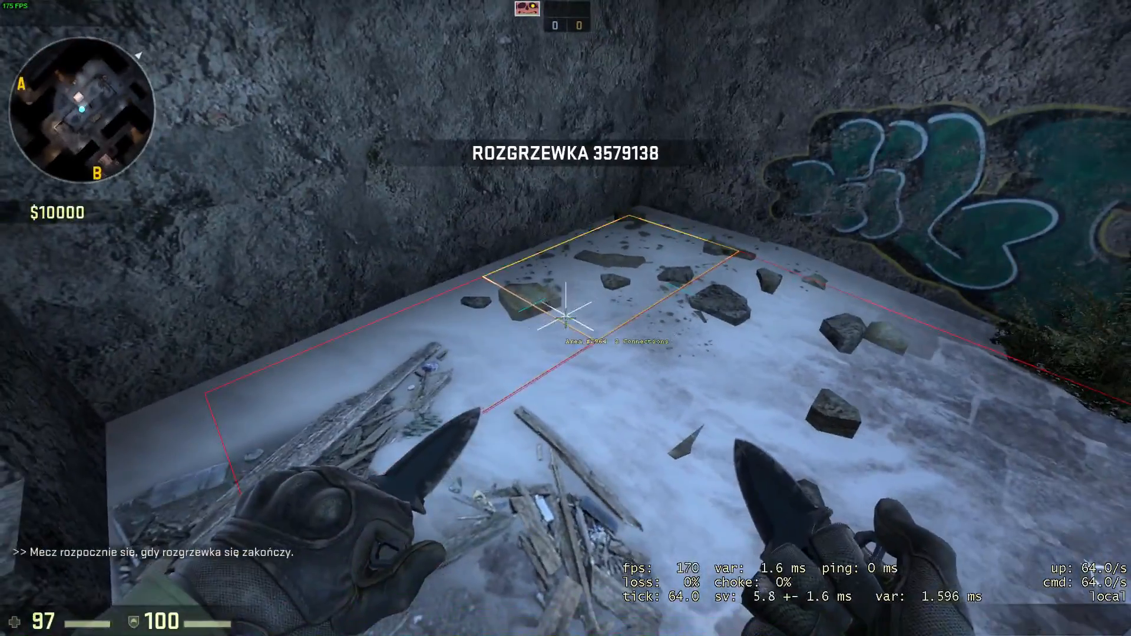
pyautogui.press('f')
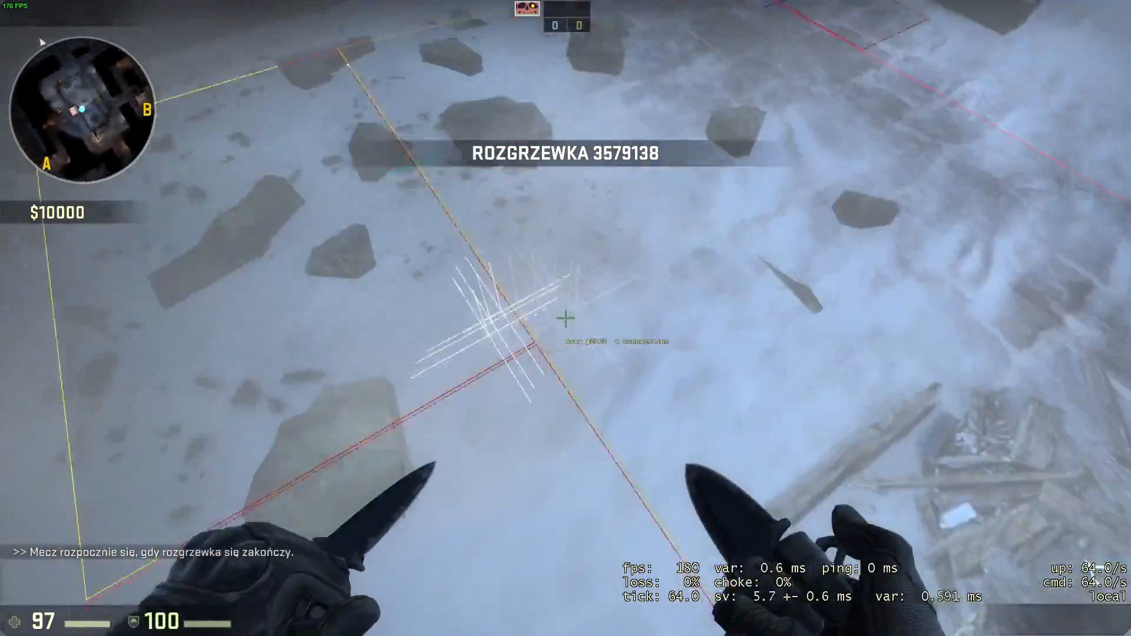
# Step: Drop the new area's corners onto the ground with nav_corner_place_on_ground twice
pyautogui.press('`')
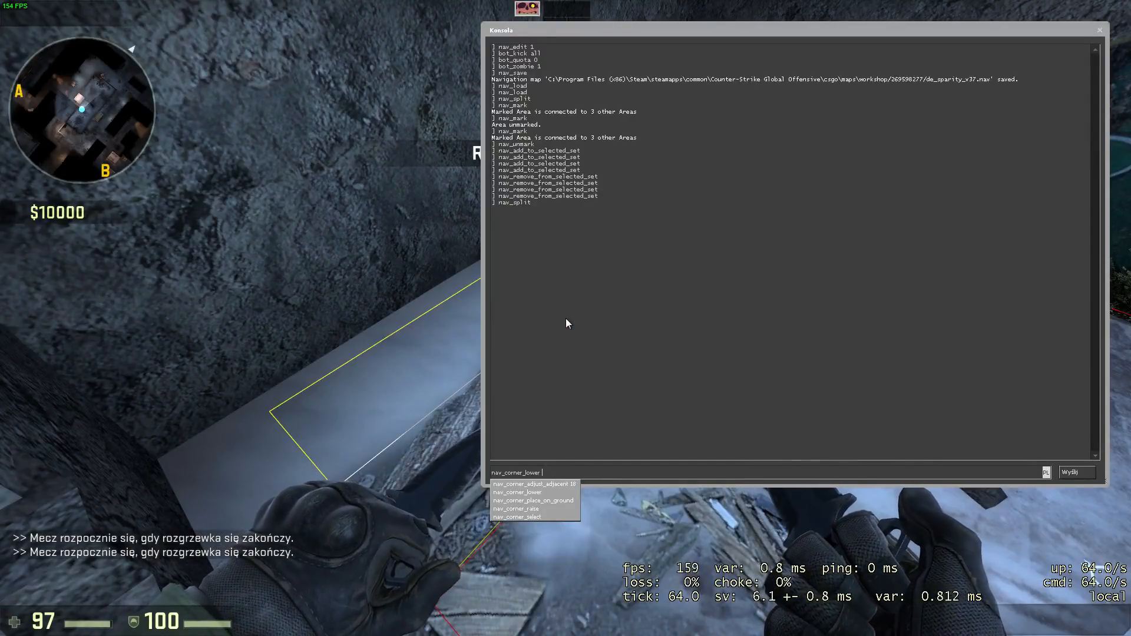
pyautogui.press('`')
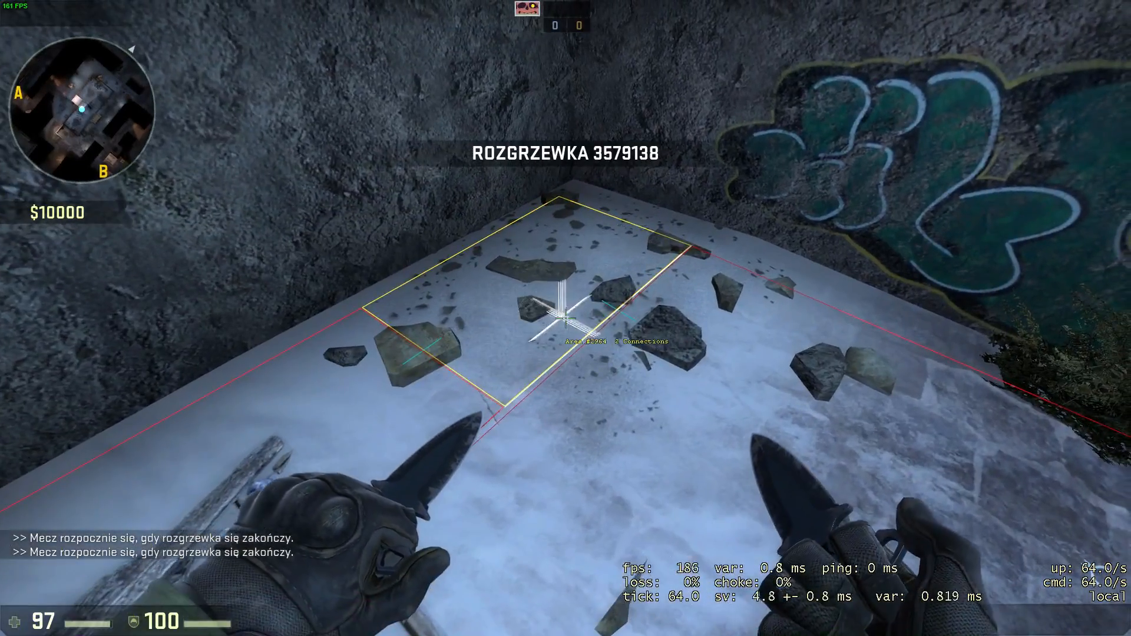
pyautogui.press('`')
pyautogui.press('Up')
pyautogui.press('Return')
pyautogui.press('`')
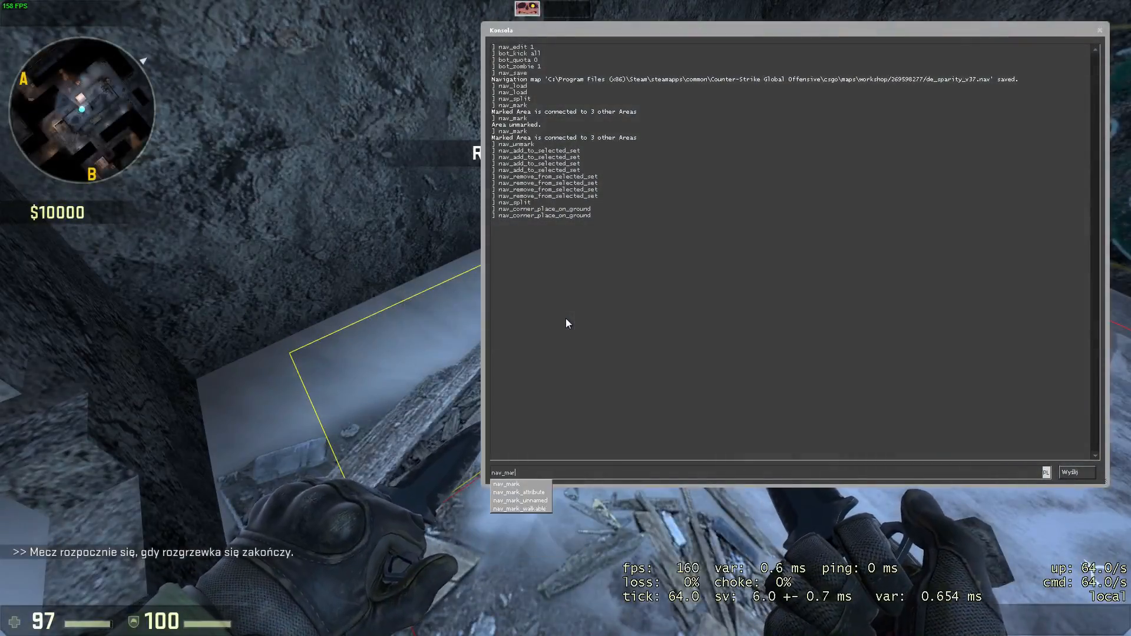
# Step: Mark a snowy floor area and merge it with its neighbour using nav_merge
pyautogui.press('Return')
pyautogui.press('`')
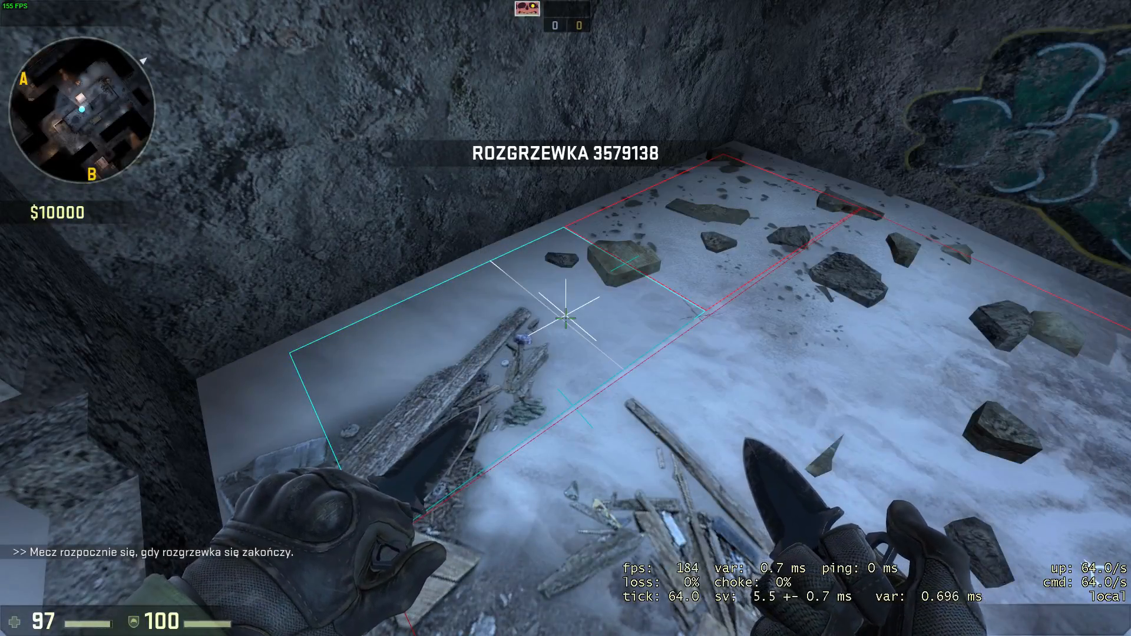
pyautogui.press('`')
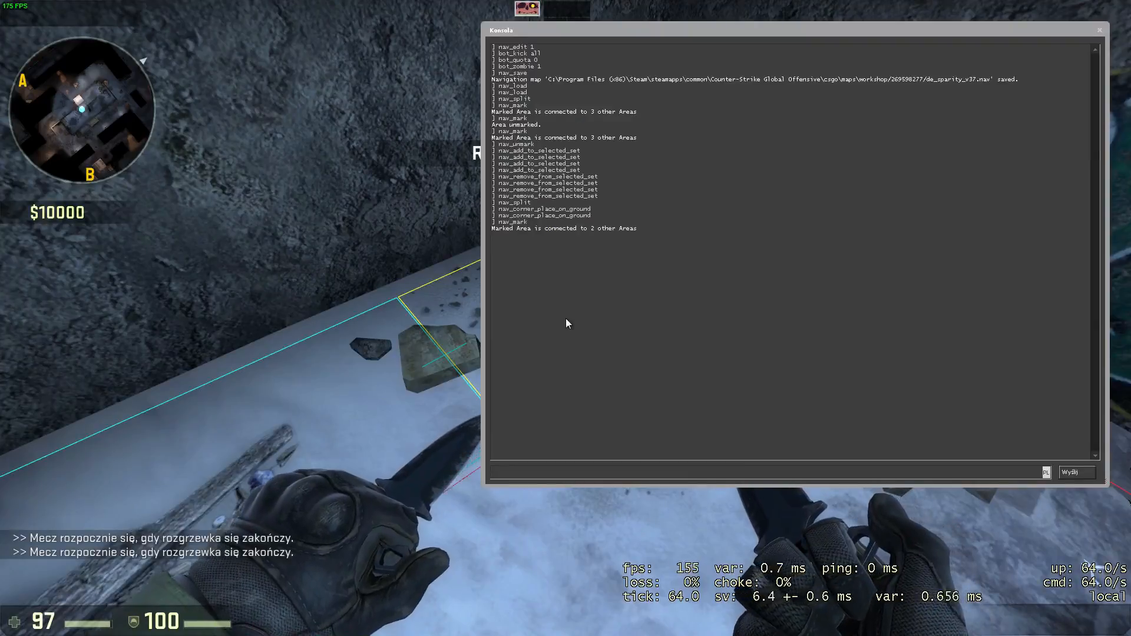
pyautogui.write('nav_mer')
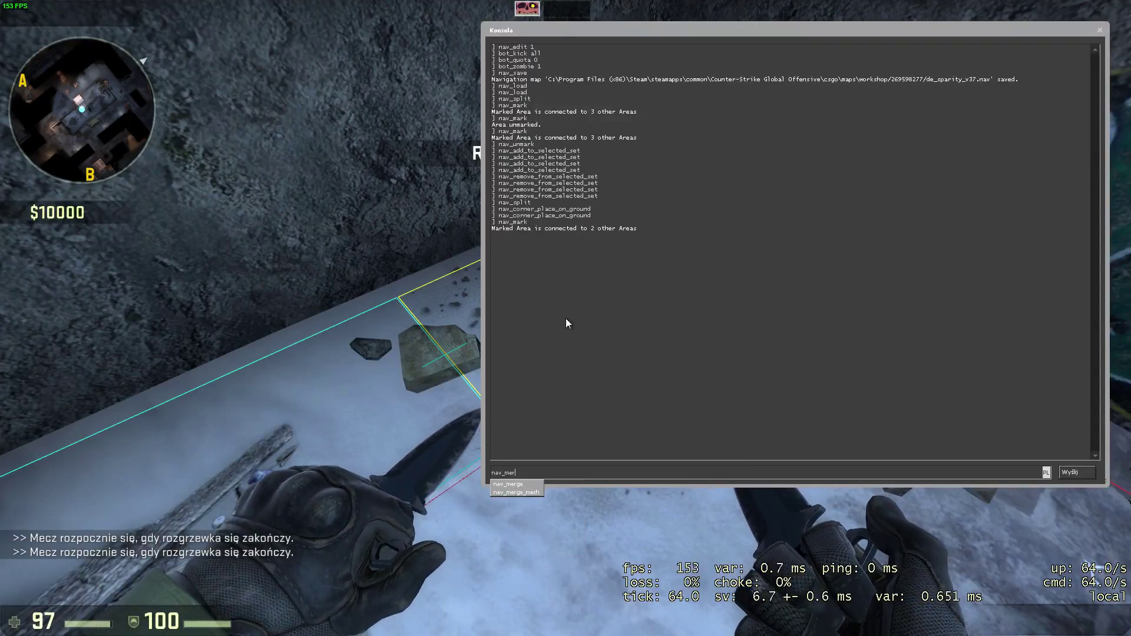
pyautogui.press('`')
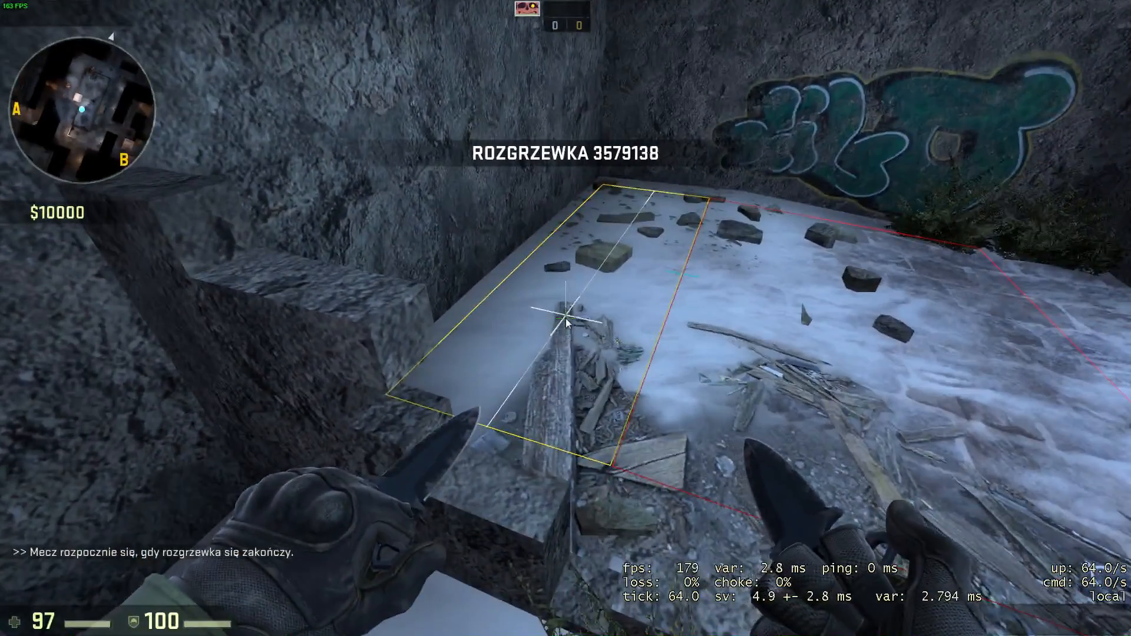
# Step: Mark the merged floor area again and split it into separate pieces with nav_split
pyautogui.press('`')
pyautogui.press('Return')
pyautogui.press('`')
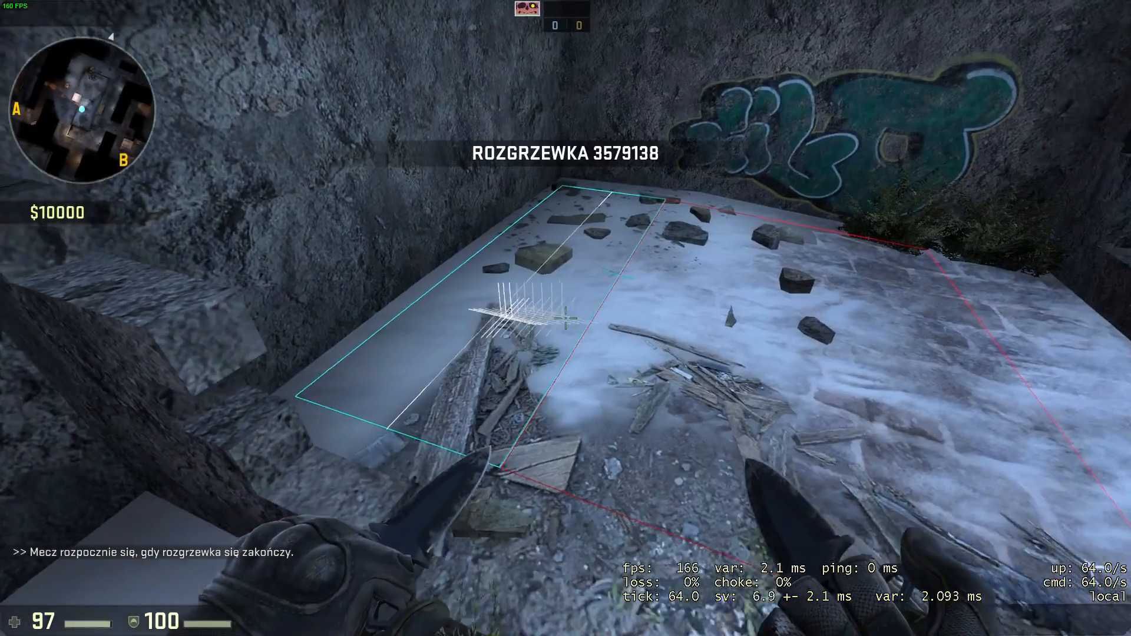
pyautogui.press('`')
pyautogui.press('Return')
pyautogui.press('`')
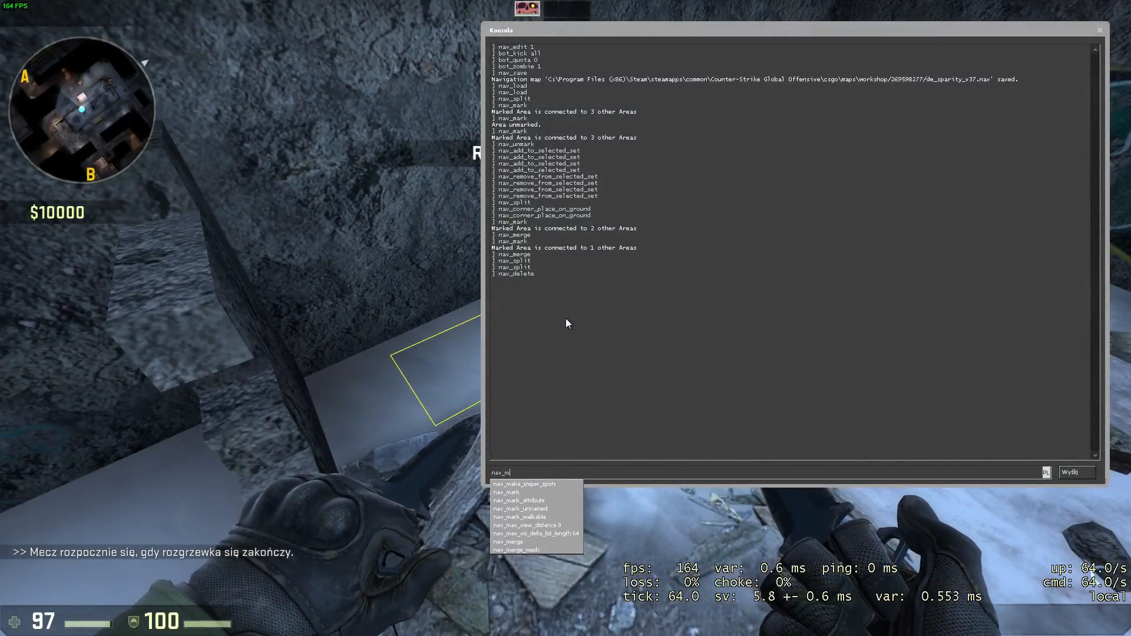
pyautogui.write('ar')
pyautogui.press('`')
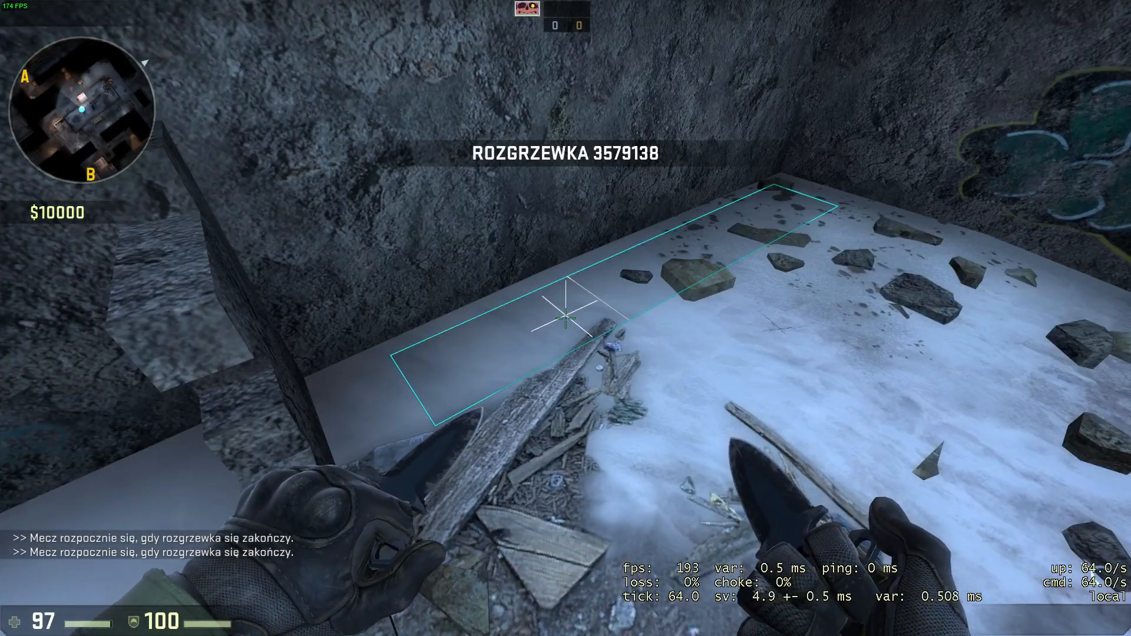
pyautogui.press('`')
pyautogui.write('nav')
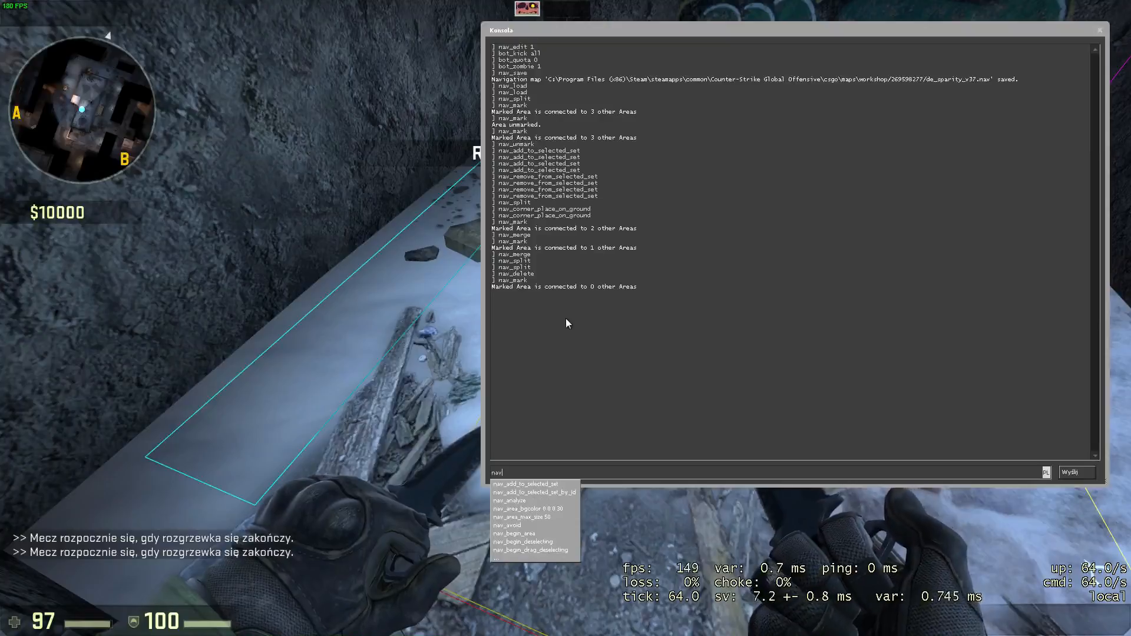
pyautogui.write('_unmark')
pyautogui.press('Return')
pyautogui.press('`')
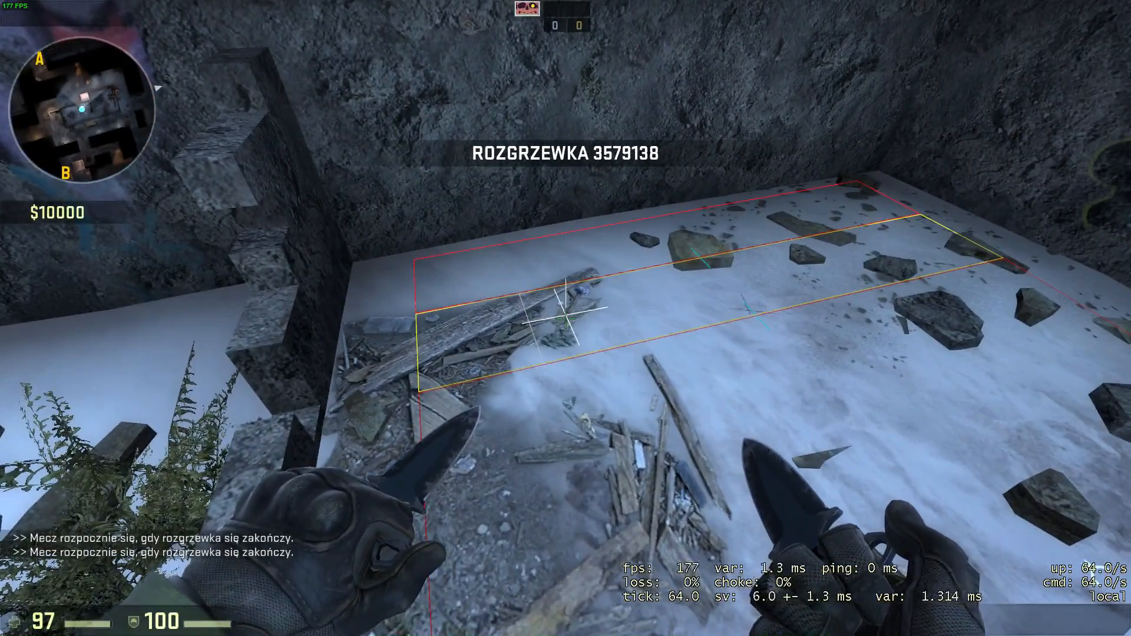
# Step: Delete the stray nav area and splice/merge the floor pieces into one large area
pyautogui.press('`')
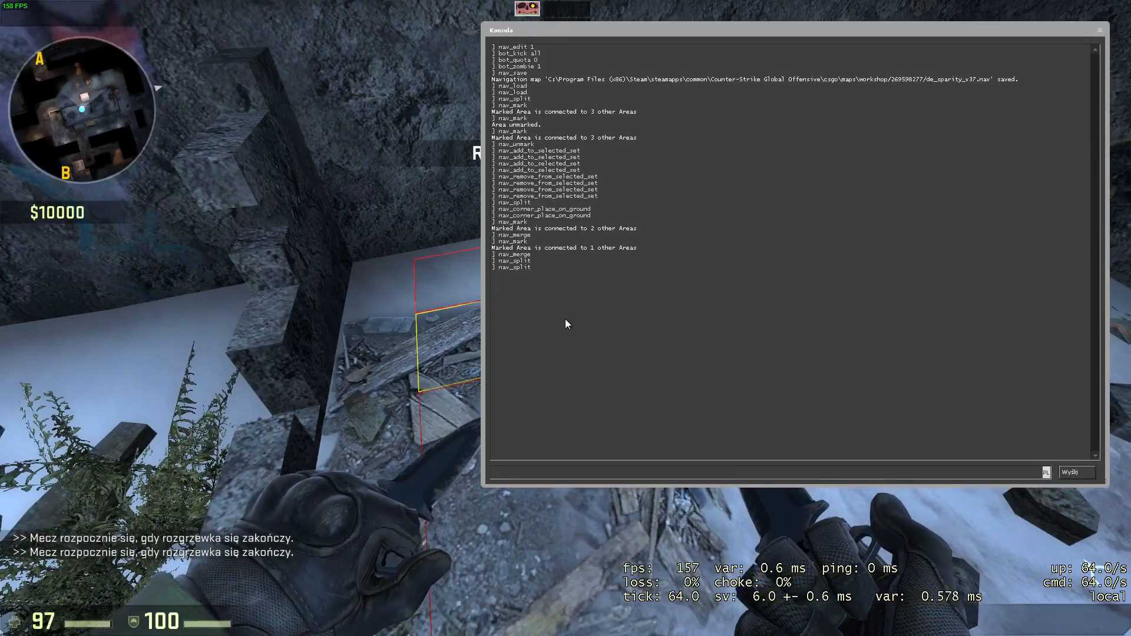
pyautogui.write('nav_')
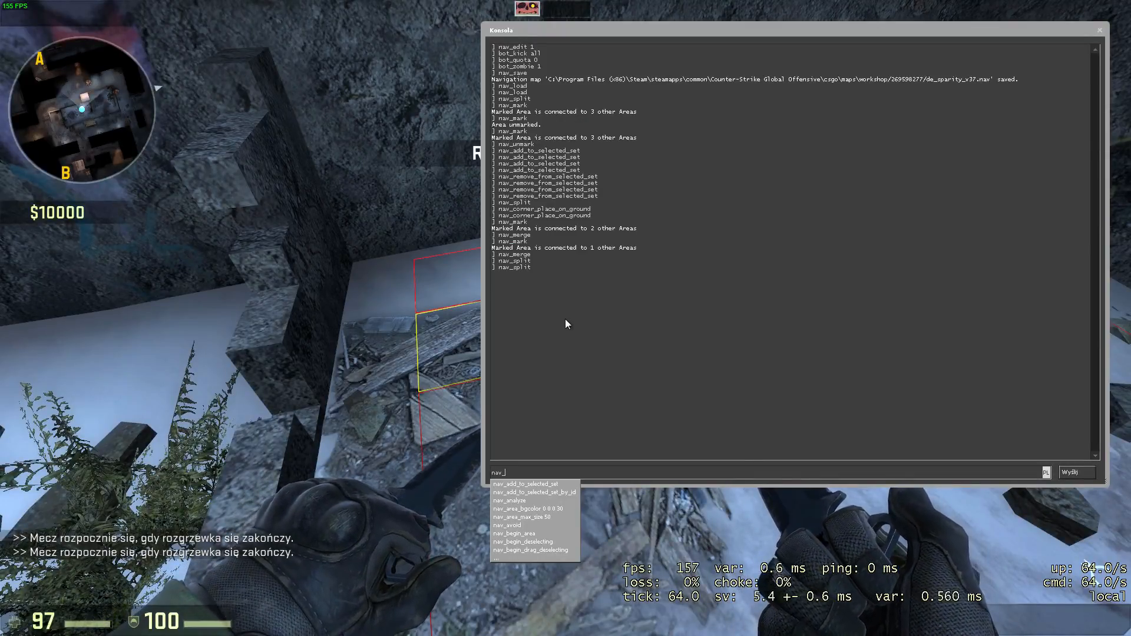
pyautogui.write('delete')
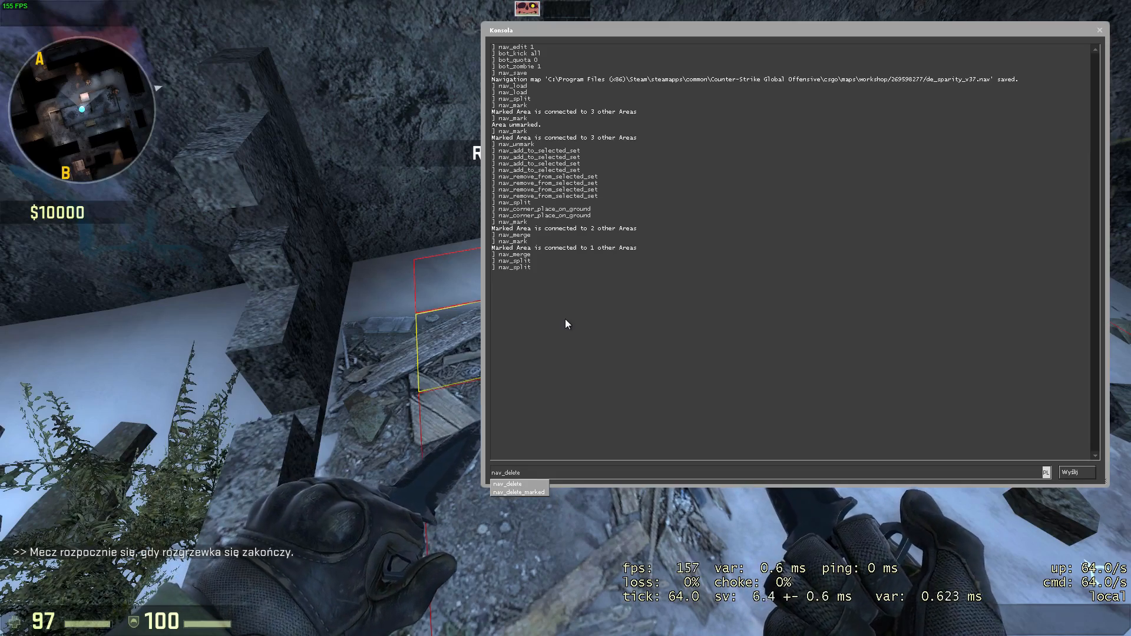
pyautogui.press('`')
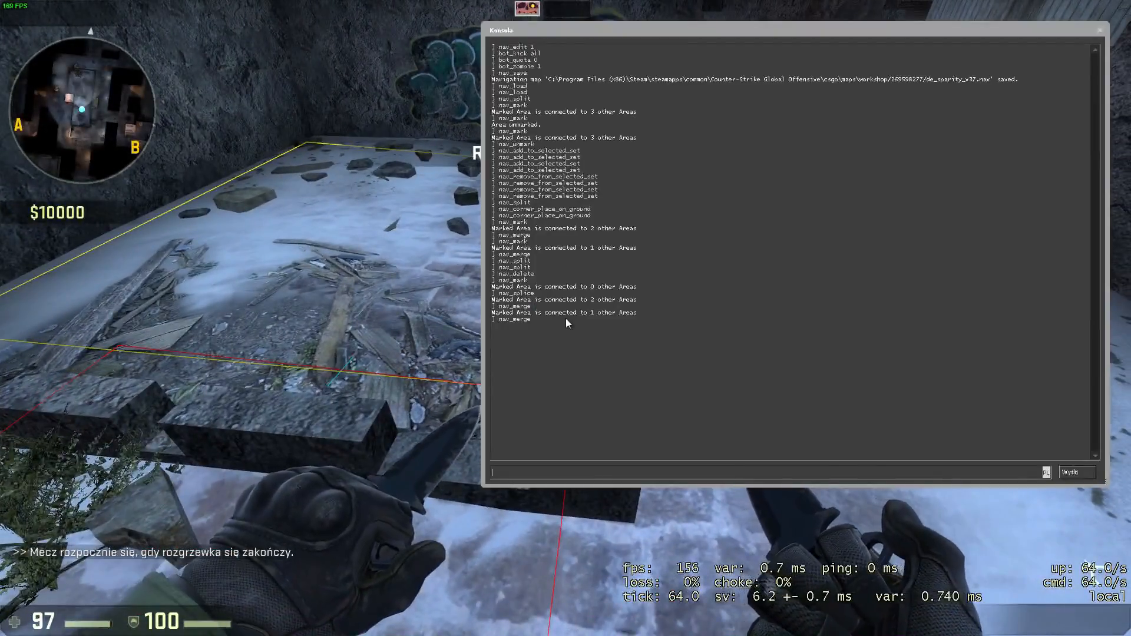
pyautogui.write('nav_add_to_selected_set')
# Step: Add the large area and its neighbour to the selected set and join them with nav_connect
pyautogui.press('Return')
pyautogui.press('`')
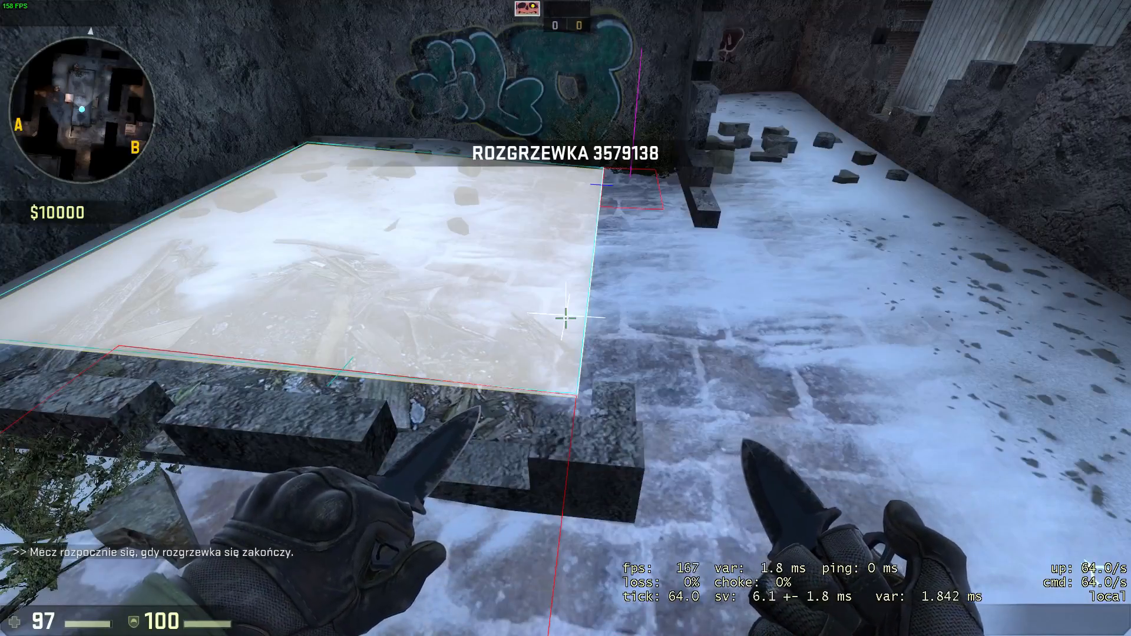
pyautogui.press('`')
pyautogui.write('nav')
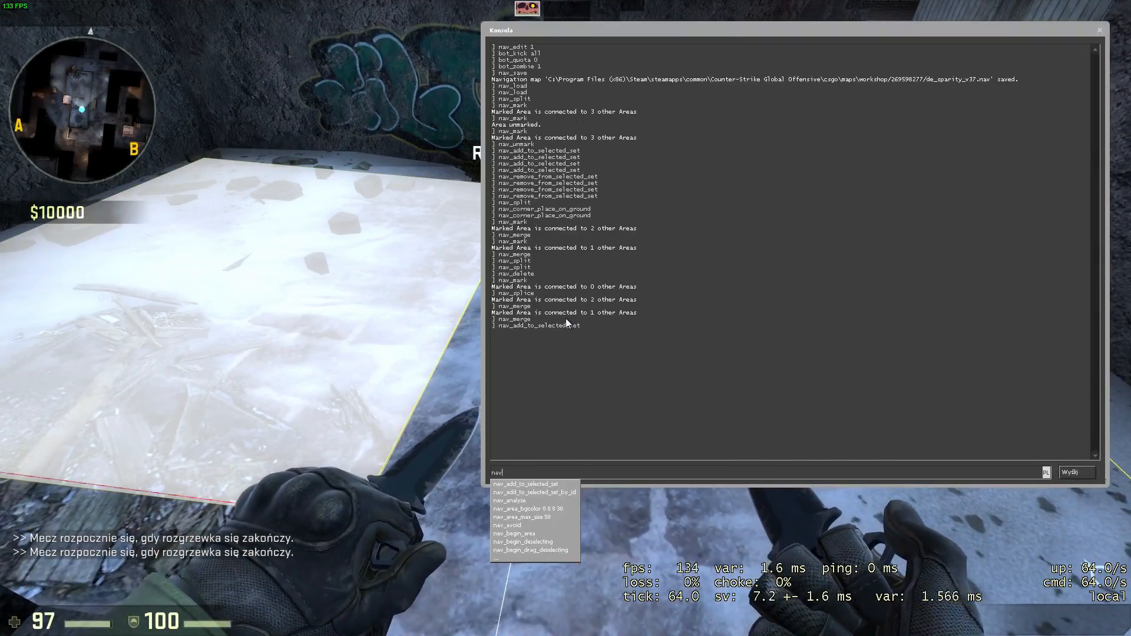
pyautogui.write('_connect')
pyautogui.press('Return')
pyautogui.press('`')
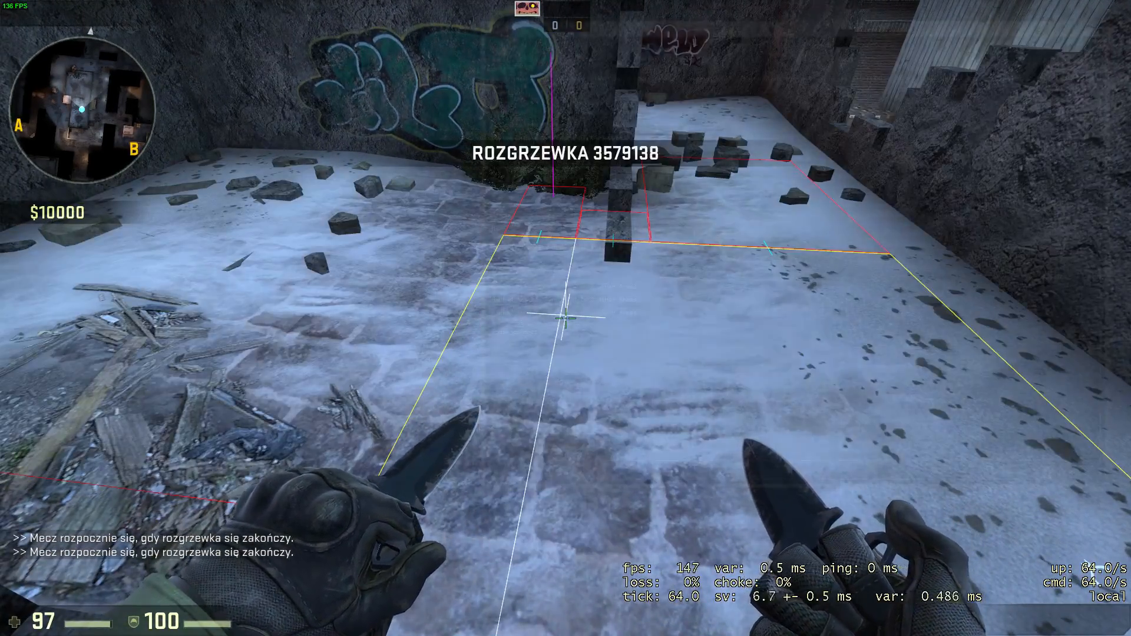
pyautogui.press('`')
pyautogui.press('`')
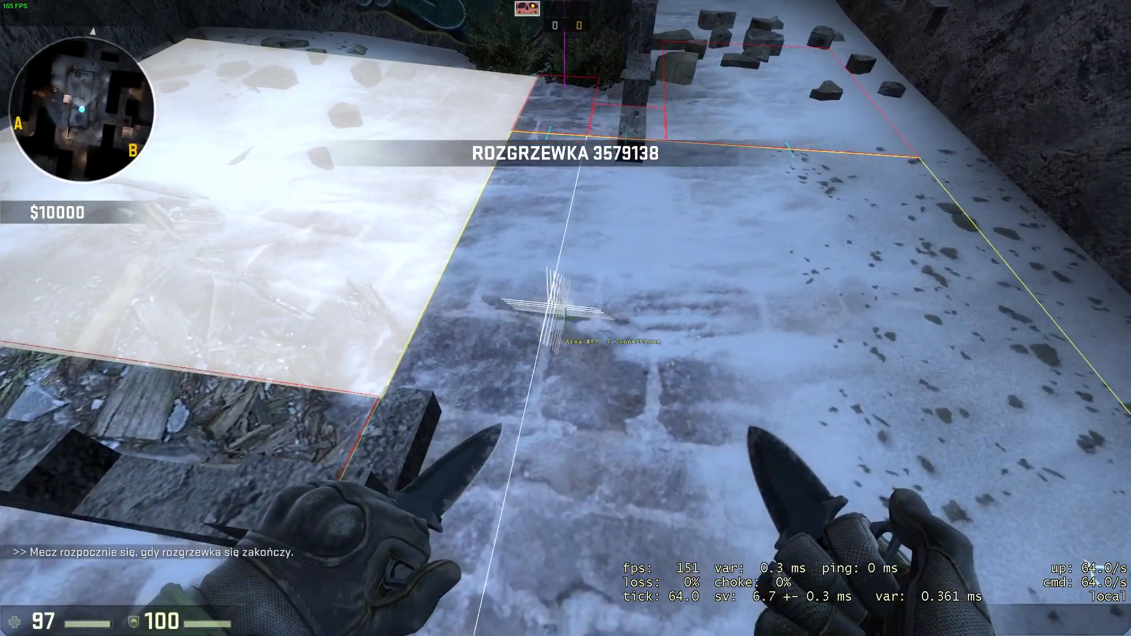
# Step: Connect the large floor area to more neighbours via the selected set, then run nav_disconnect
pyautogui.press('`')
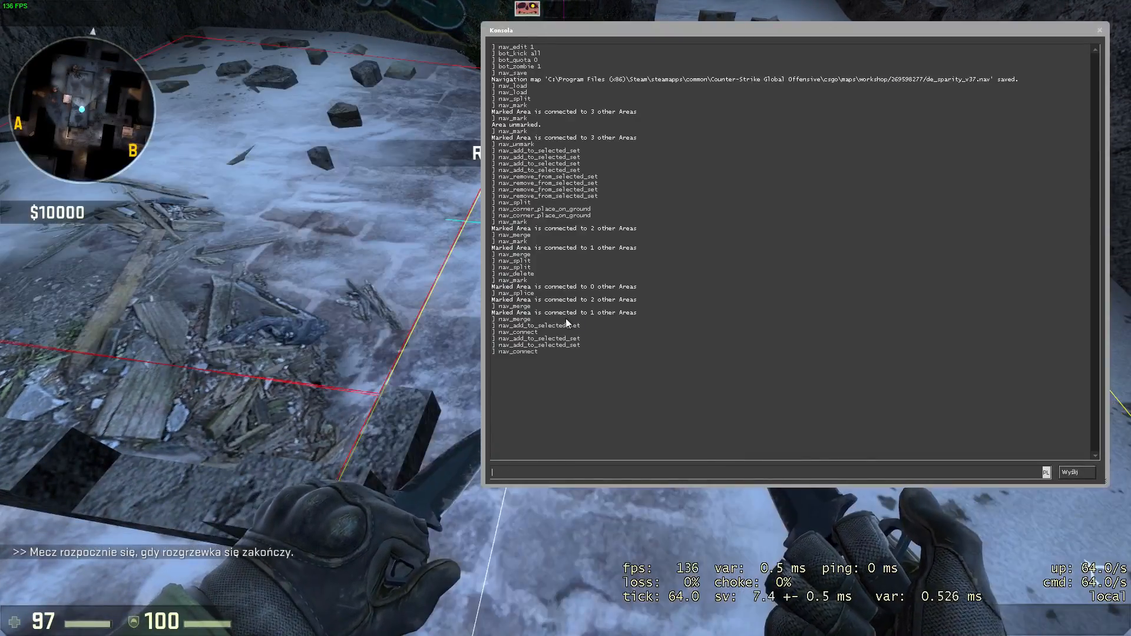
pyautogui.press('`')
pyautogui.press('`')
pyautogui.write('nav_connect')
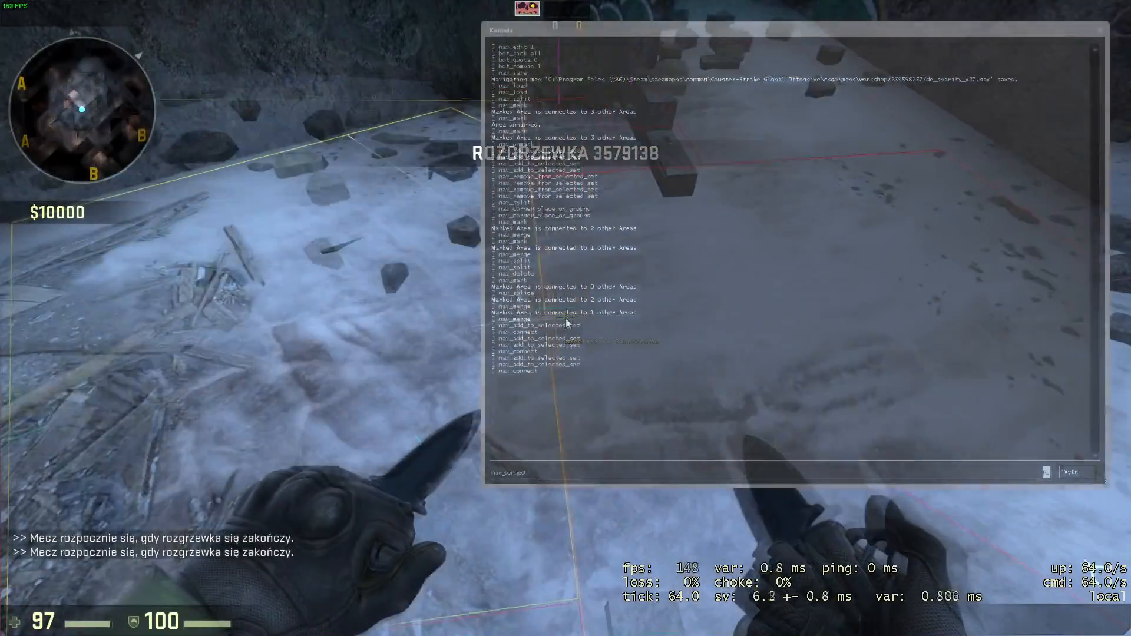
pyautogui.press('Return')
pyautogui.press('`')
pyautogui.press('`')
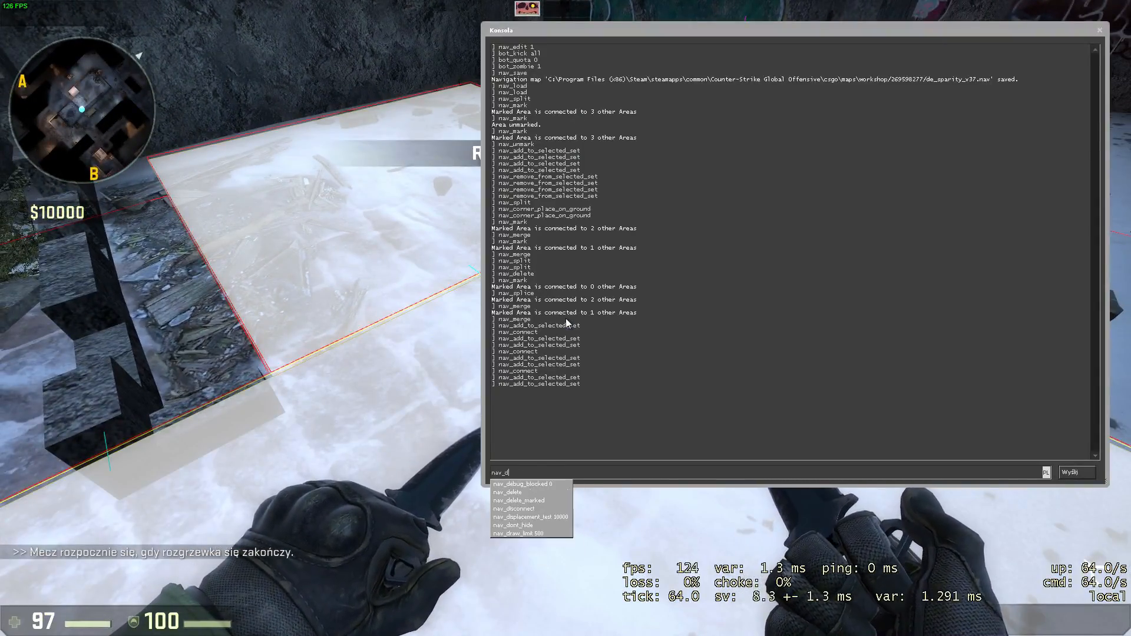
pyautogui.press('`')
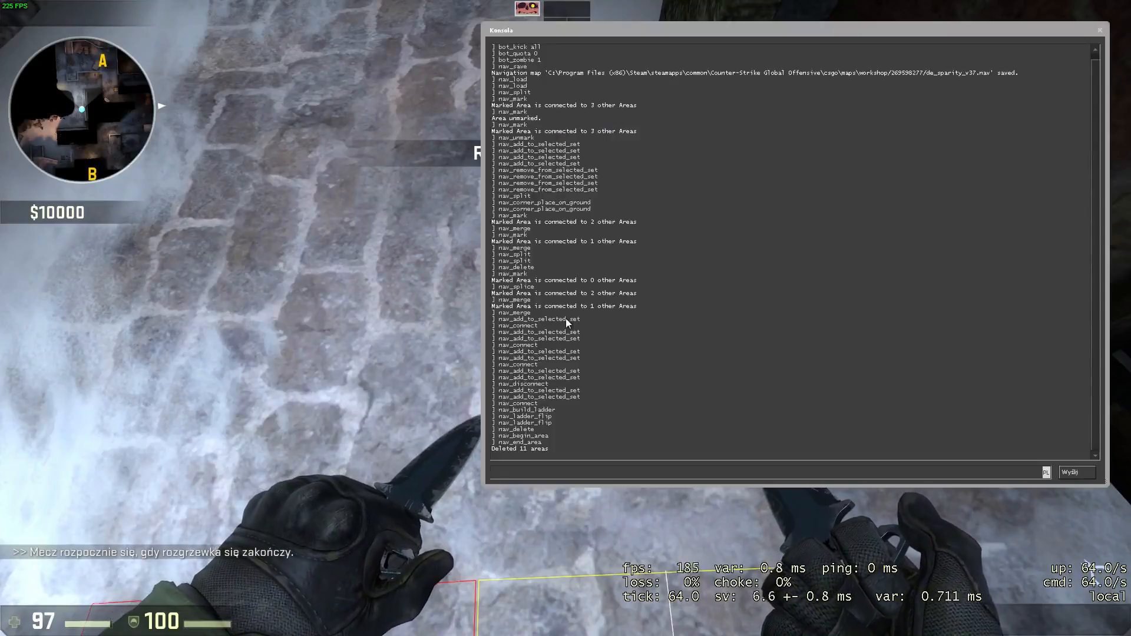
pyautogui.write('begin_area')
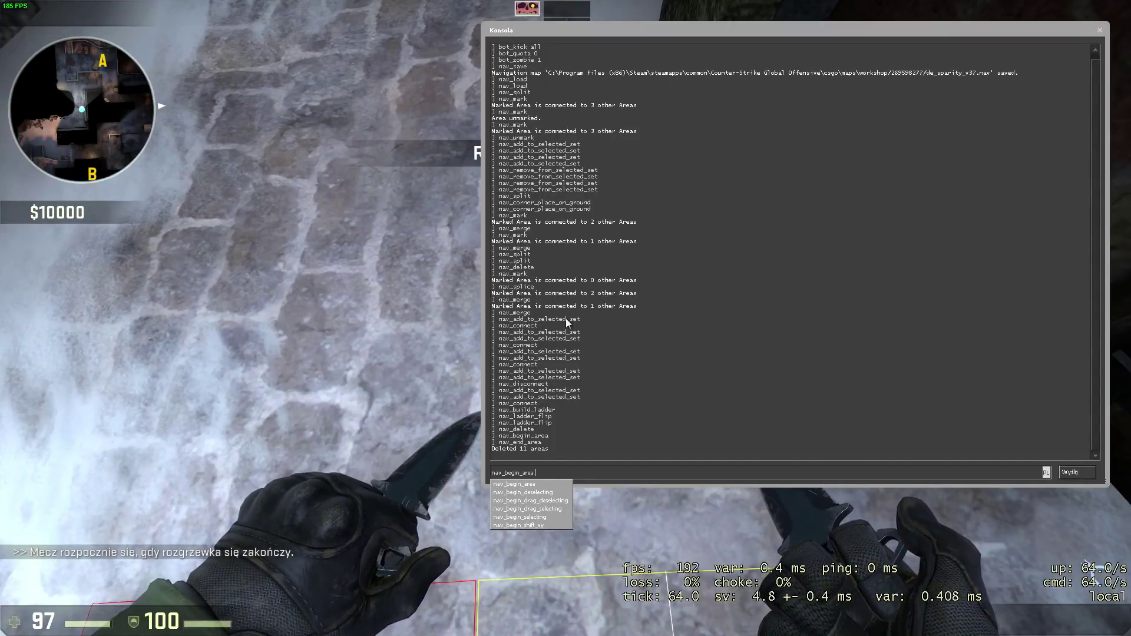
# Step: Draw a trial nav area with nav_begin_area and nav_end_area, then delete it
pyautogui.press('Return')
pyautogui.press('`')
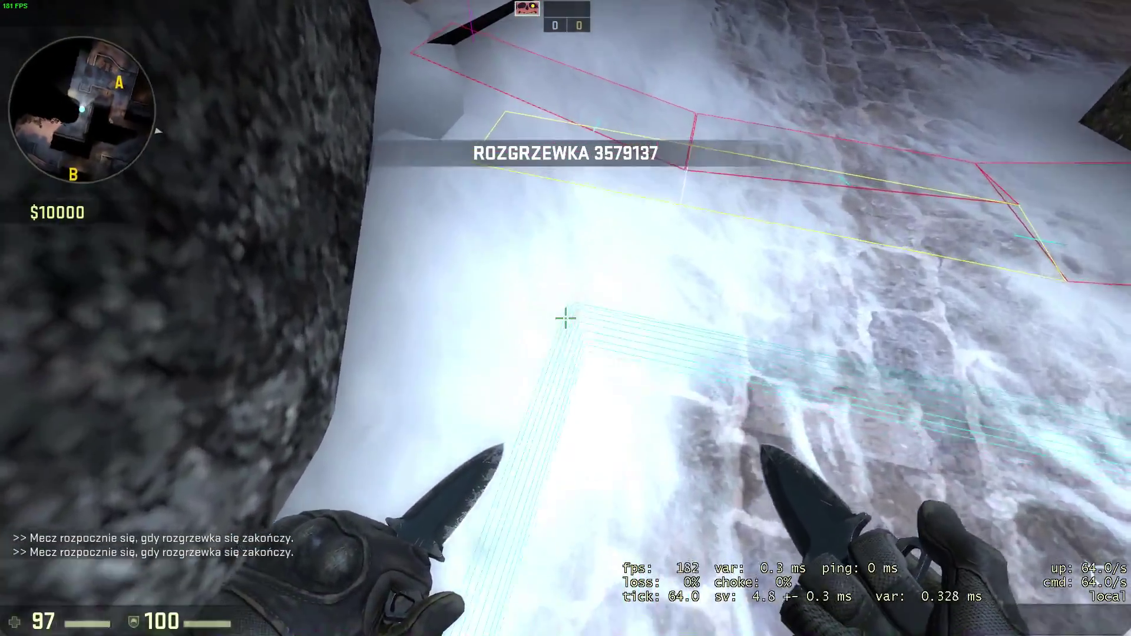
pyautogui.press('`')
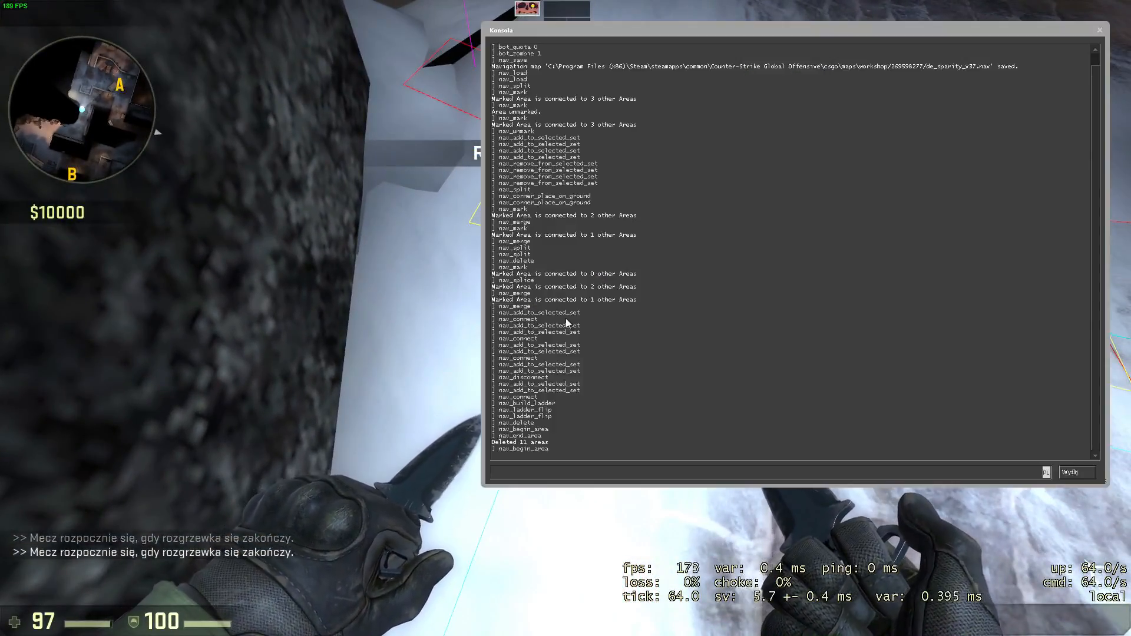
pyautogui.write('nav_end_area')
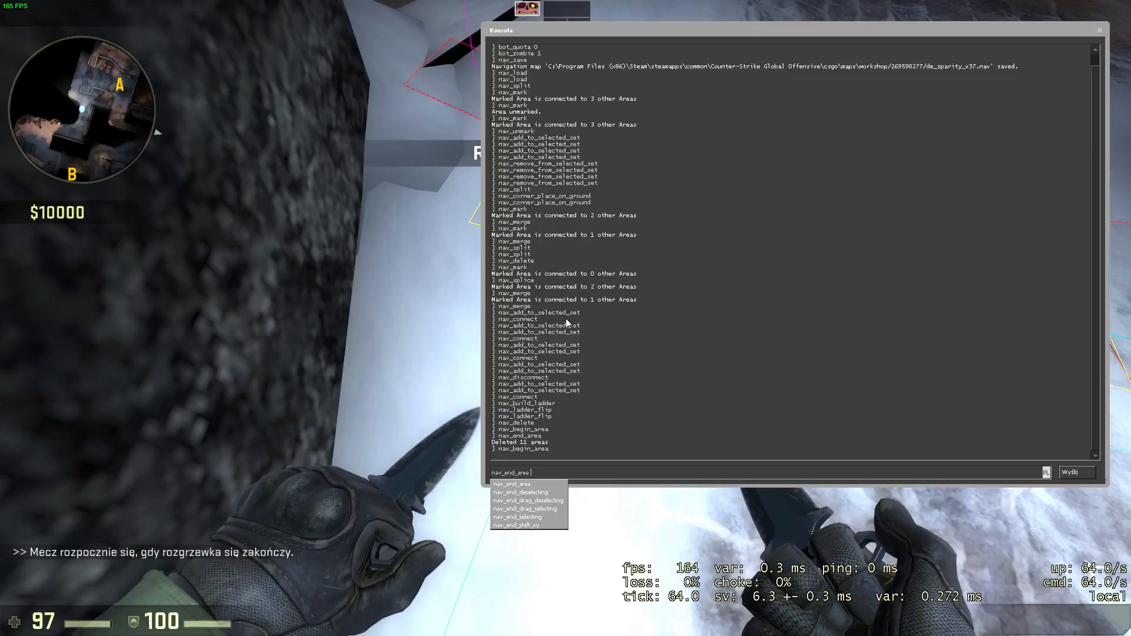
pyautogui.press('Return')
pyautogui.press('`')
pyautogui.press('`')
pyautogui.write('nav_')
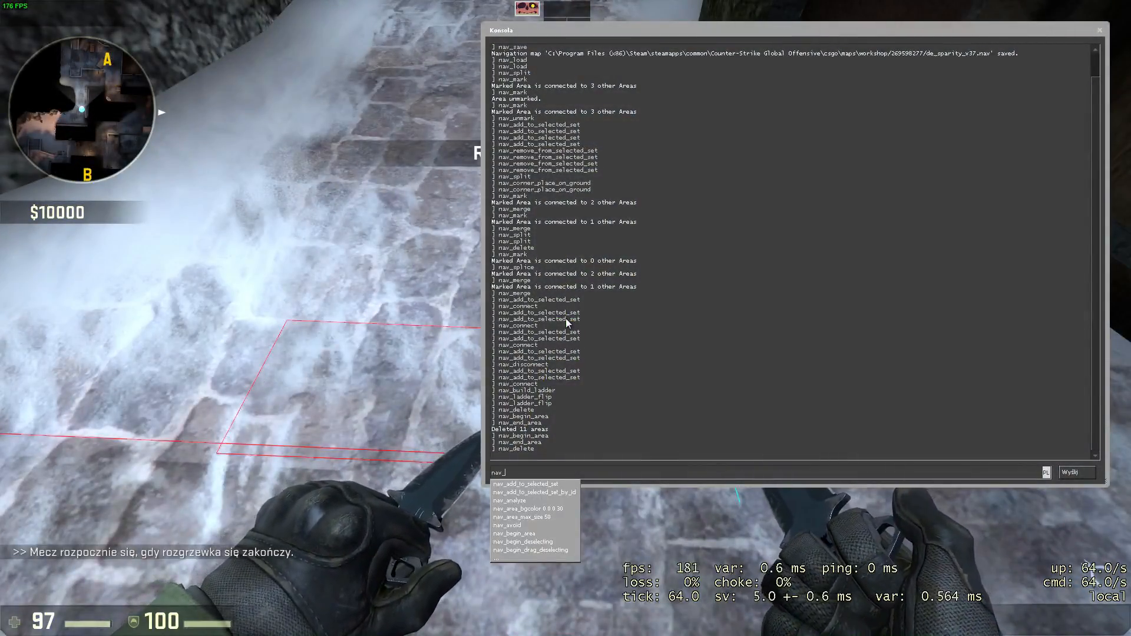
pyautogui.write('snap_to_grid ')
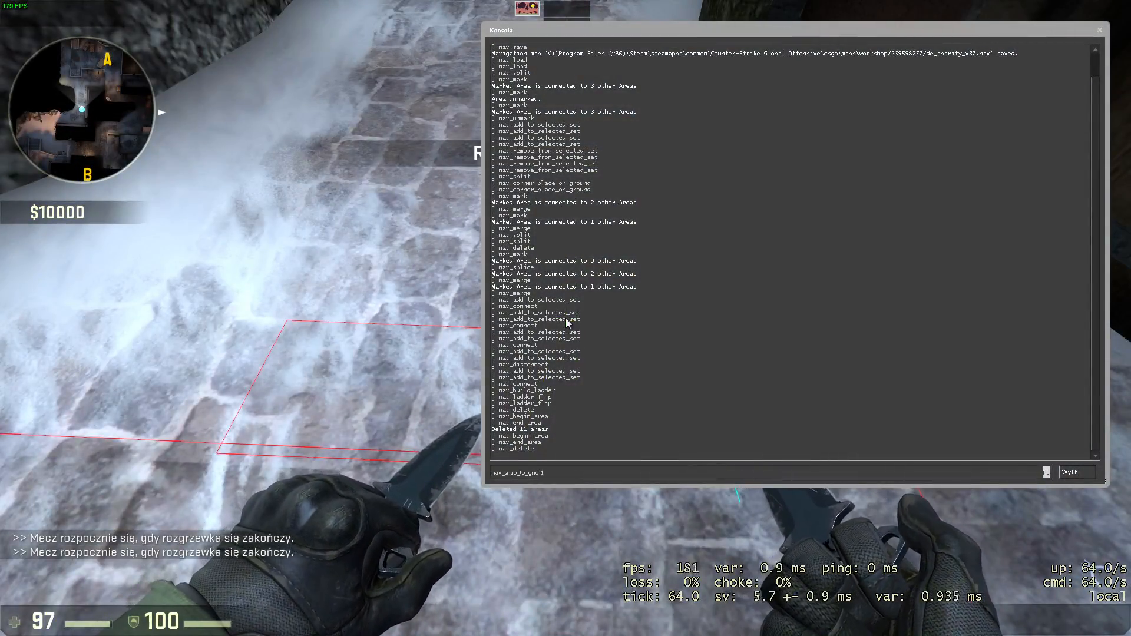
pyautogui.write('1')
# Step: Enable nav_snap_to_grid 1 and begin marking out a new nav area on the street
pyautogui.press('Return')
pyautogui.press('`')
pyautogui.press('`')
pyautogui.write('nav_be')
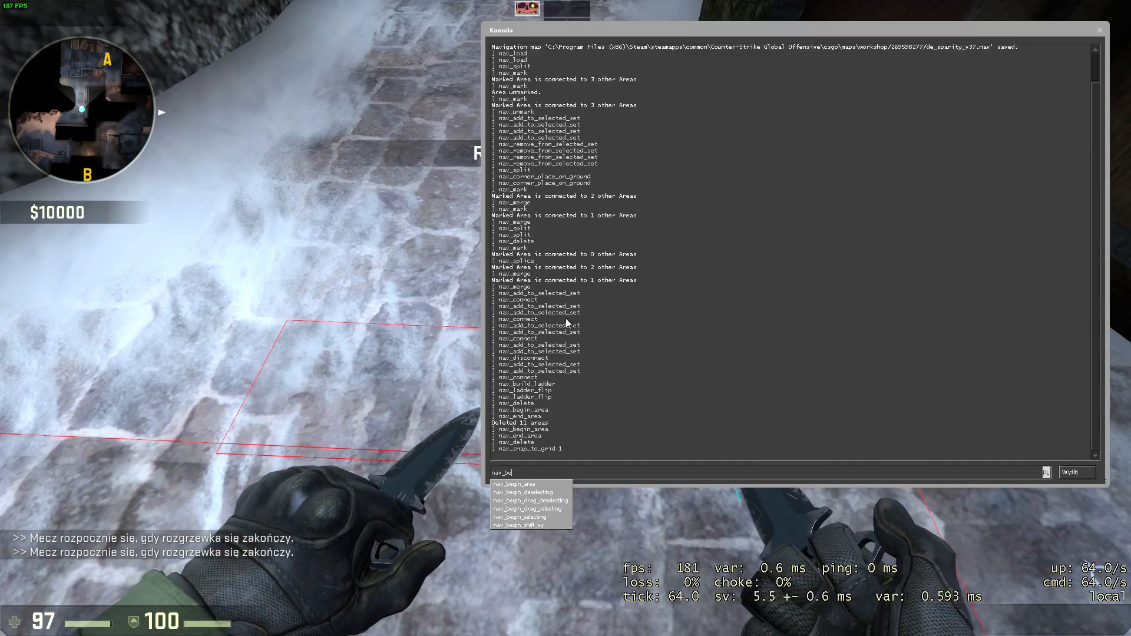
pyautogui.write('gin_area')
pyautogui.press('Return')
pyautogui.press('`')
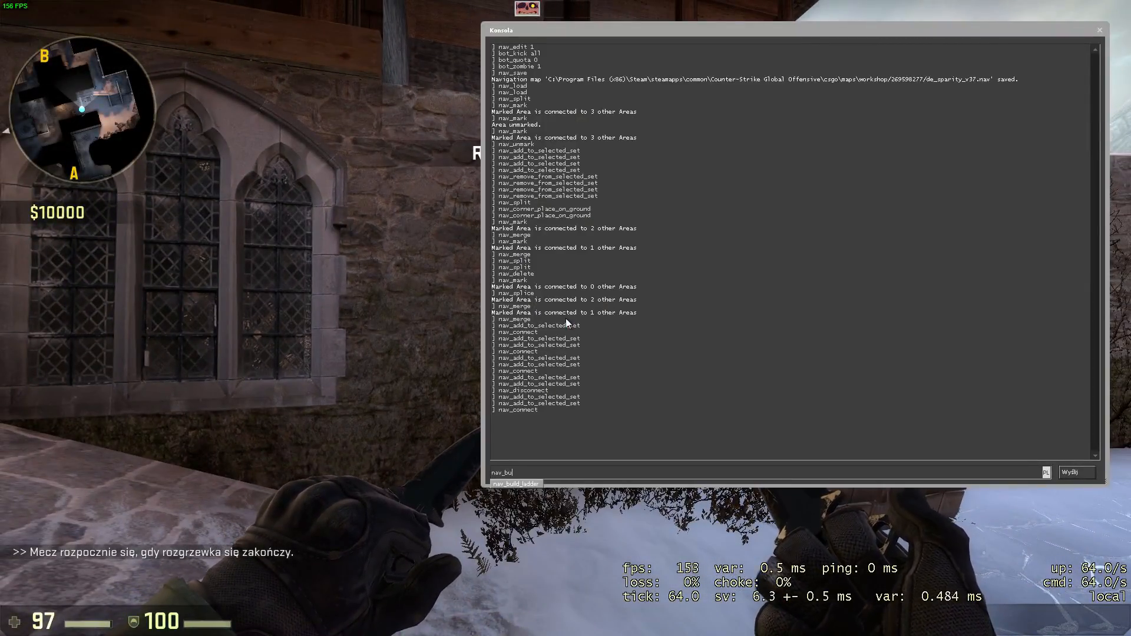
pyautogui.write('ild_ladder')
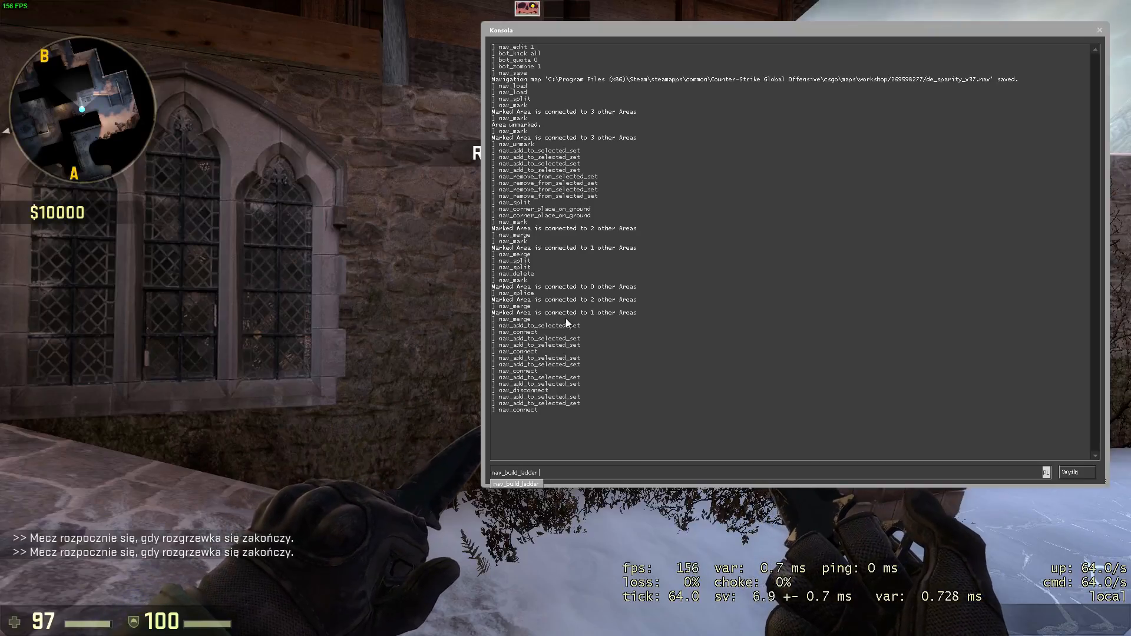
# Step: Run nav_build_ladder on the wall ladder and walk closer to check the result
pyautogui.press('Return')
pyautogui.press('`')
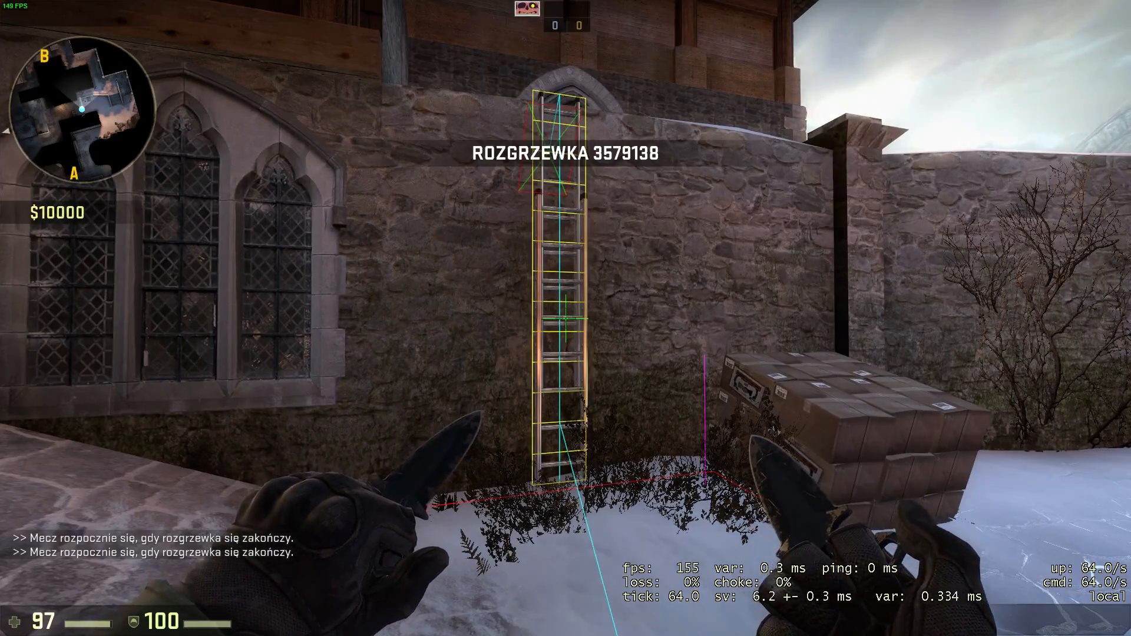
pyautogui.press('w')
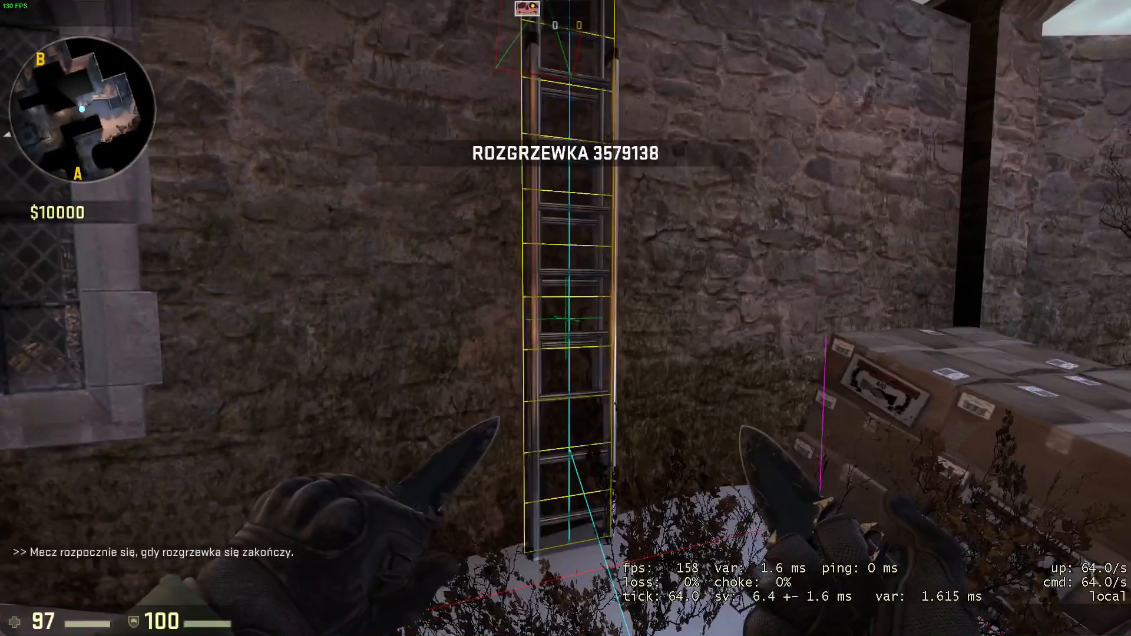
# Step: Re-run the recalled nav command, then back away and approach the ladder to inspect it
pyautogui.press('`')
pyautogui.press('Up')
pyautogui.press('Return')
pyautogui.press('`')
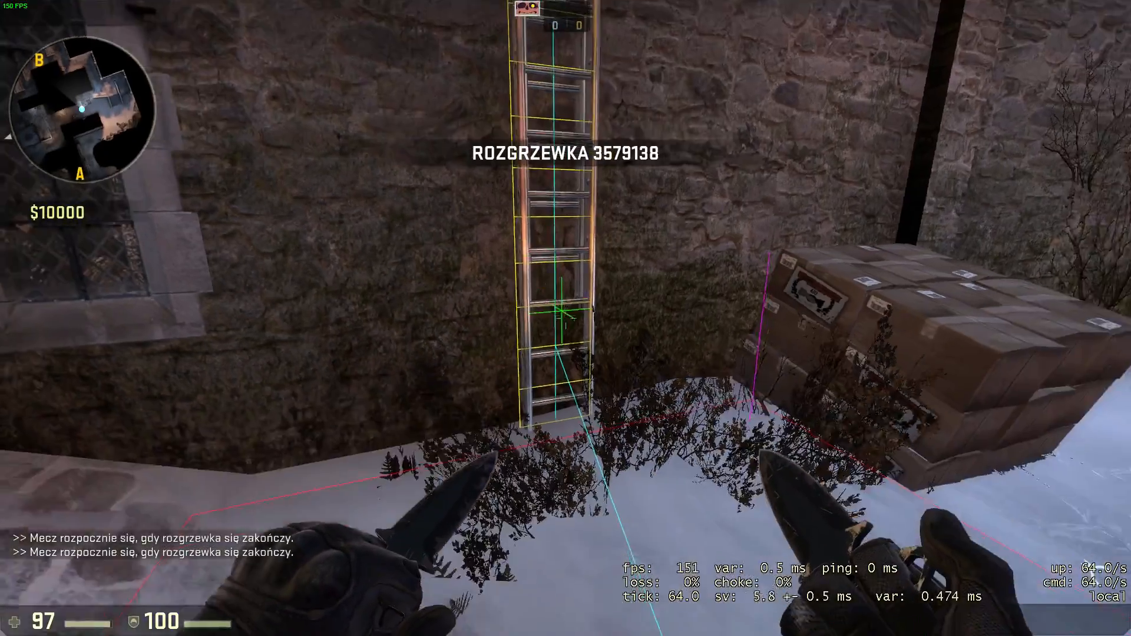
pyautogui.press('s')
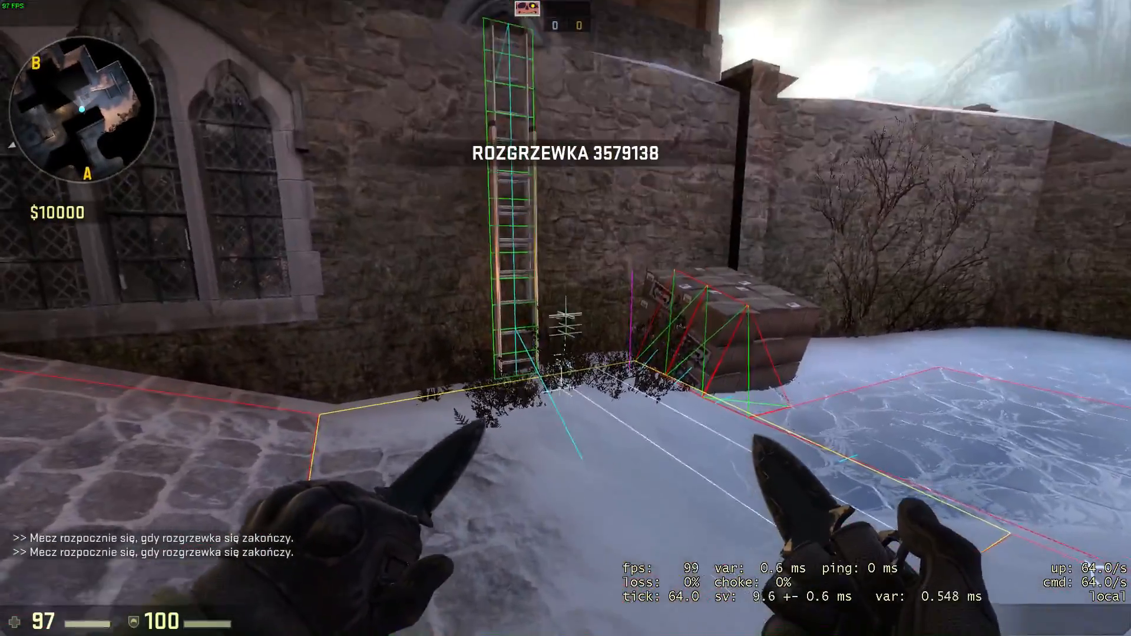
pyautogui.press('w')
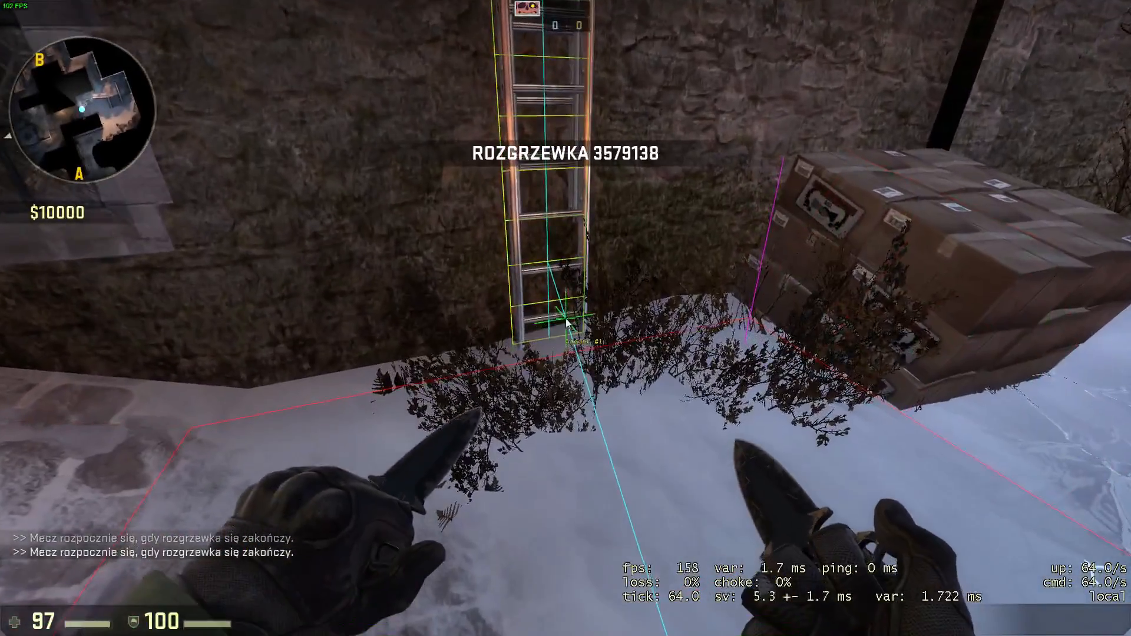
pyautogui.press('`')
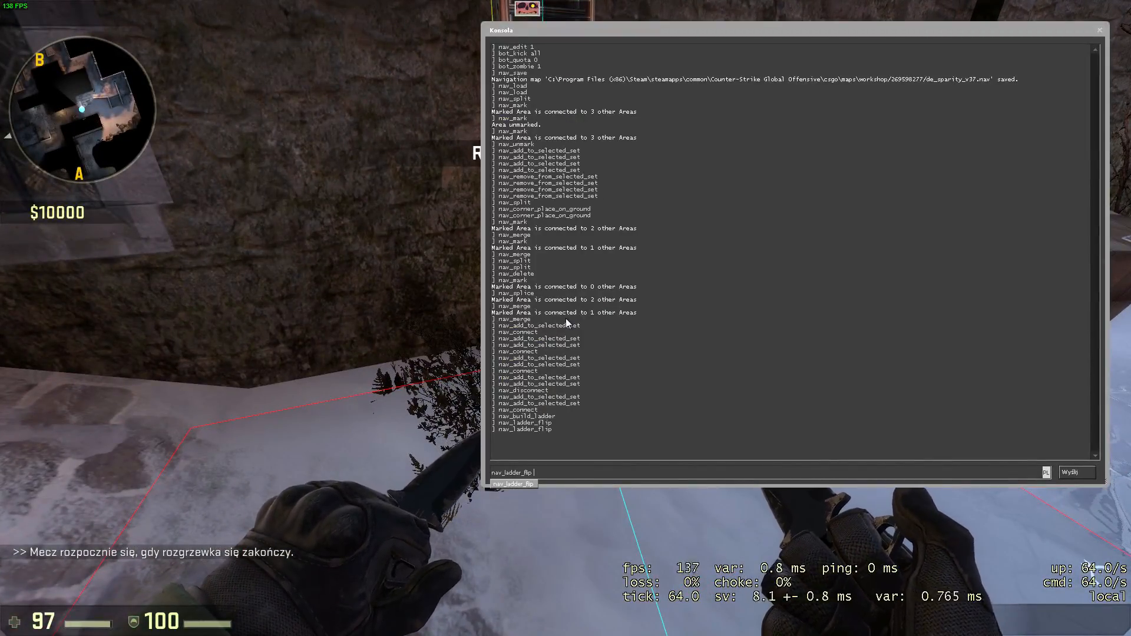
# Step: Flip the ladder's direction with nav_ladder_flip, face it and delete the nav area by its top
pyautogui.press('`')
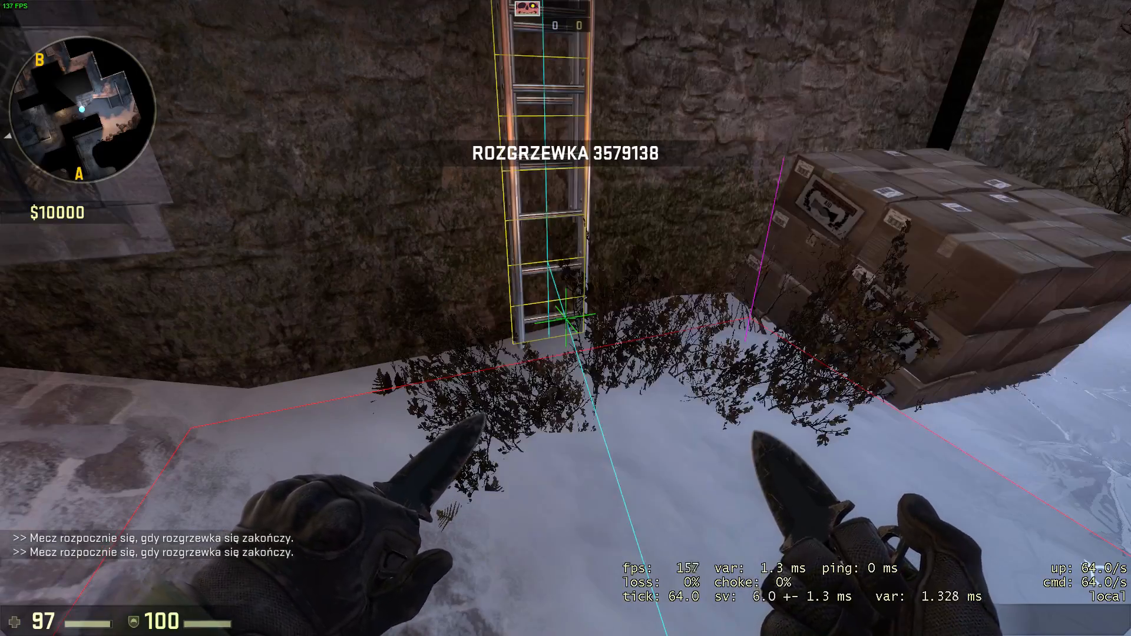
pyautogui.press('w')
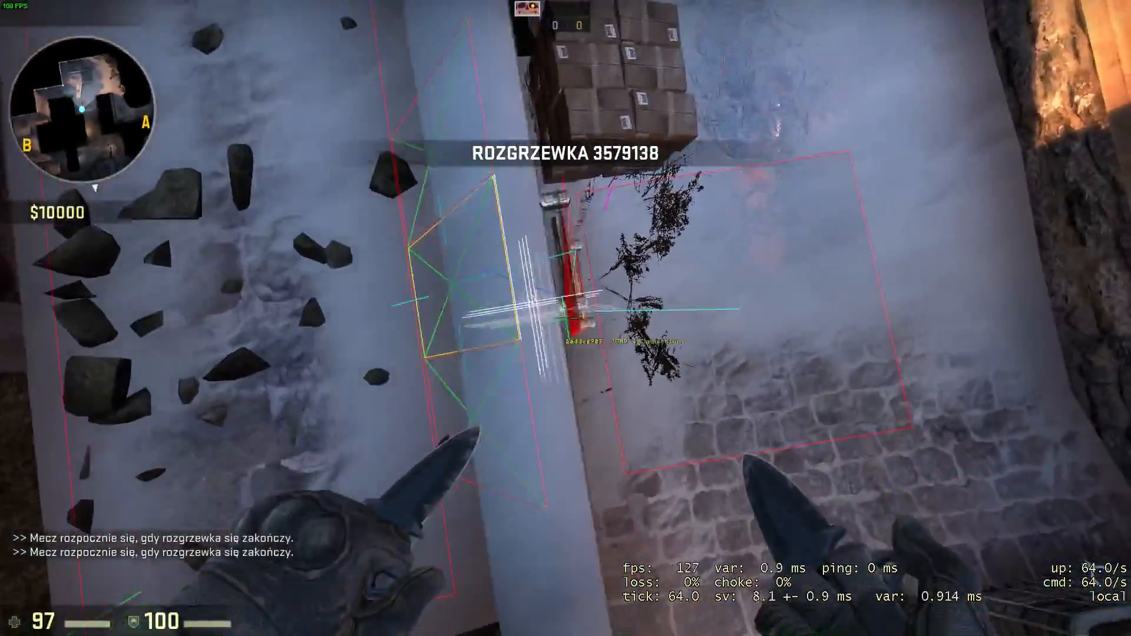
pyautogui.press('w')
pyautogui.press('`')
pyautogui.write('nav_delete')
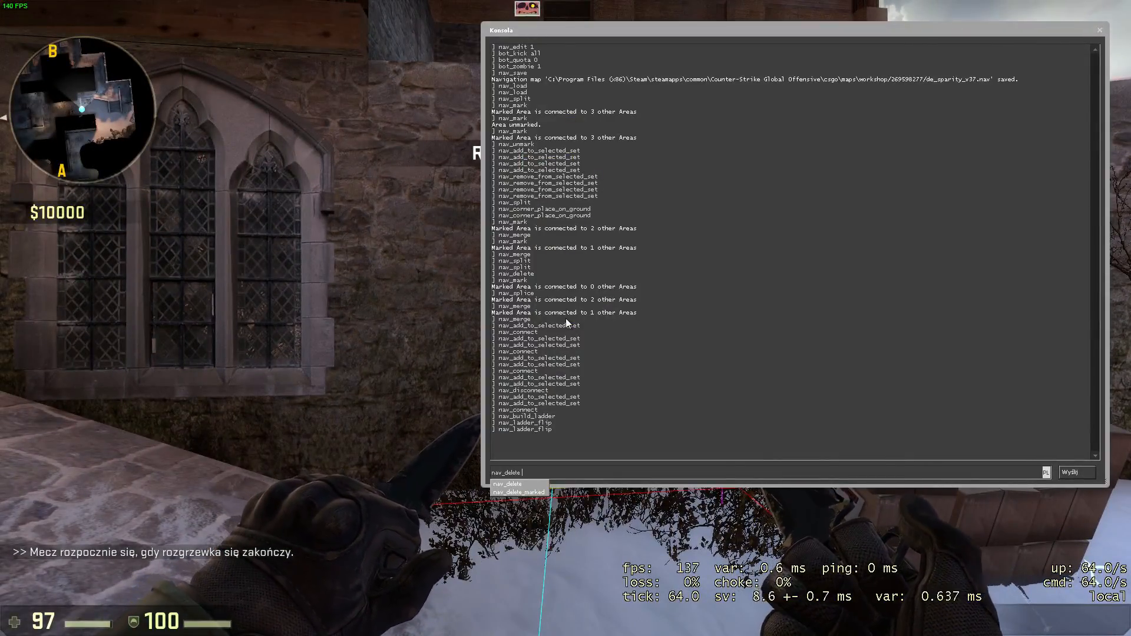
pyautogui.press('Return')
pyautogui.press('`')
# Step: Climb down to the ledge and outline a new area with nav_begin_area and nav_end_area
pyautogui.press('w')
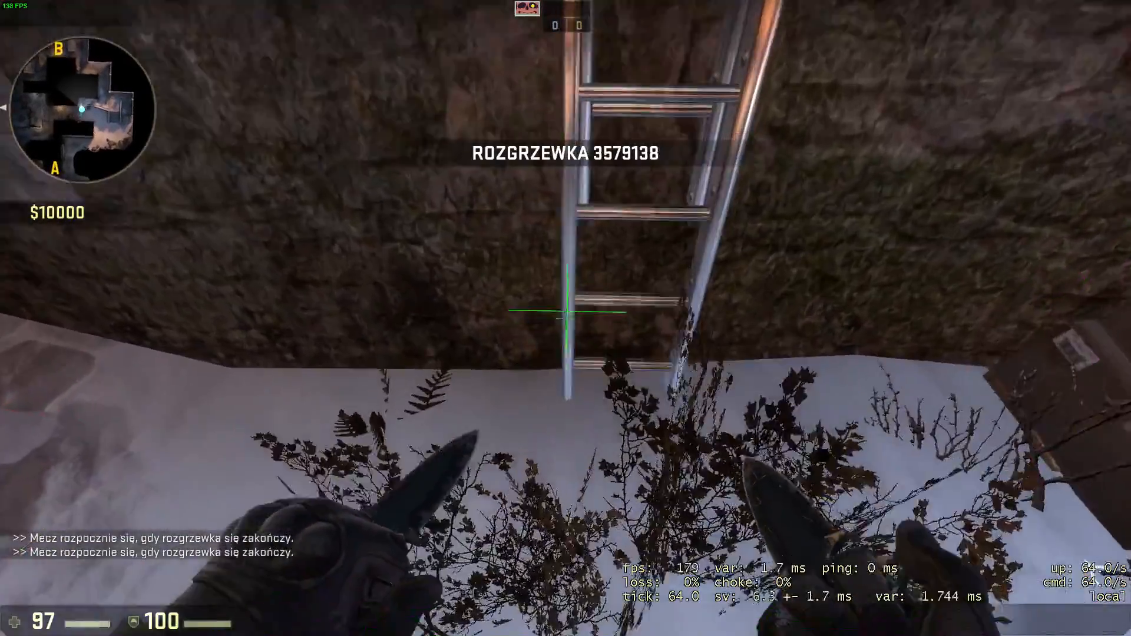
pyautogui.press('w')
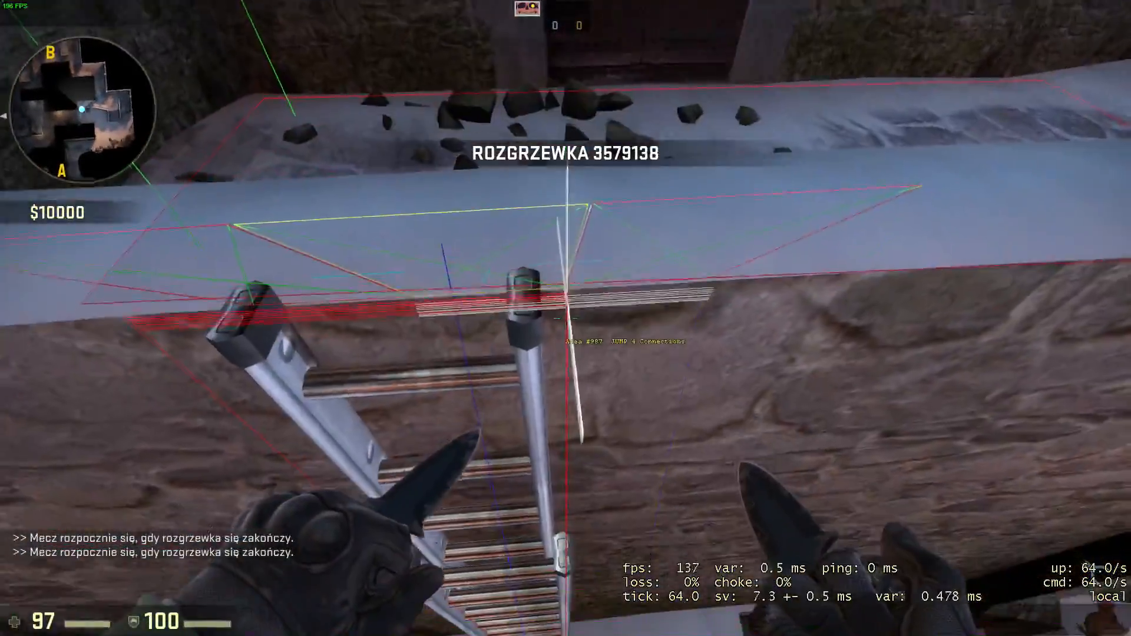
pyautogui.press('w')
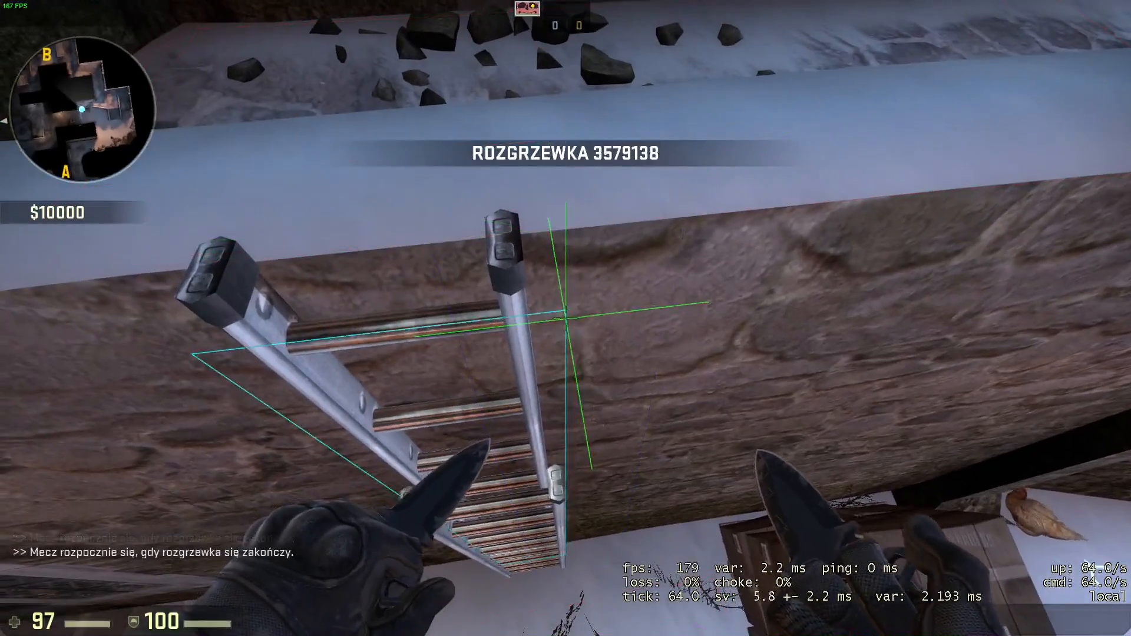
pyautogui.press('`')
pyautogui.write('_end_area')
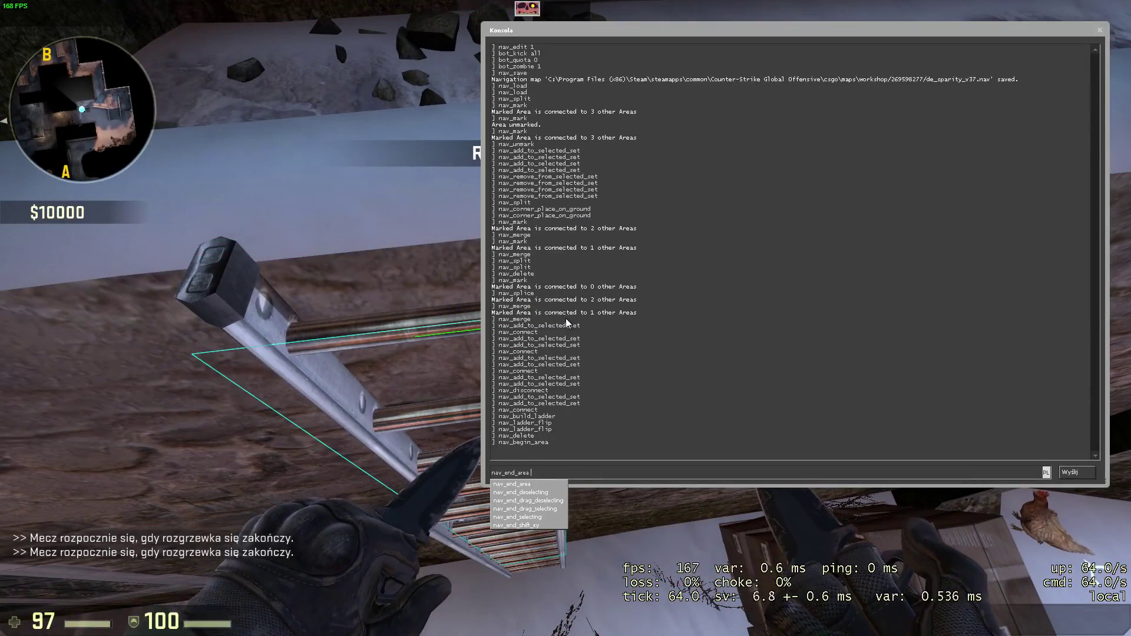
pyautogui.press('Return')
pyautogui.press('`')
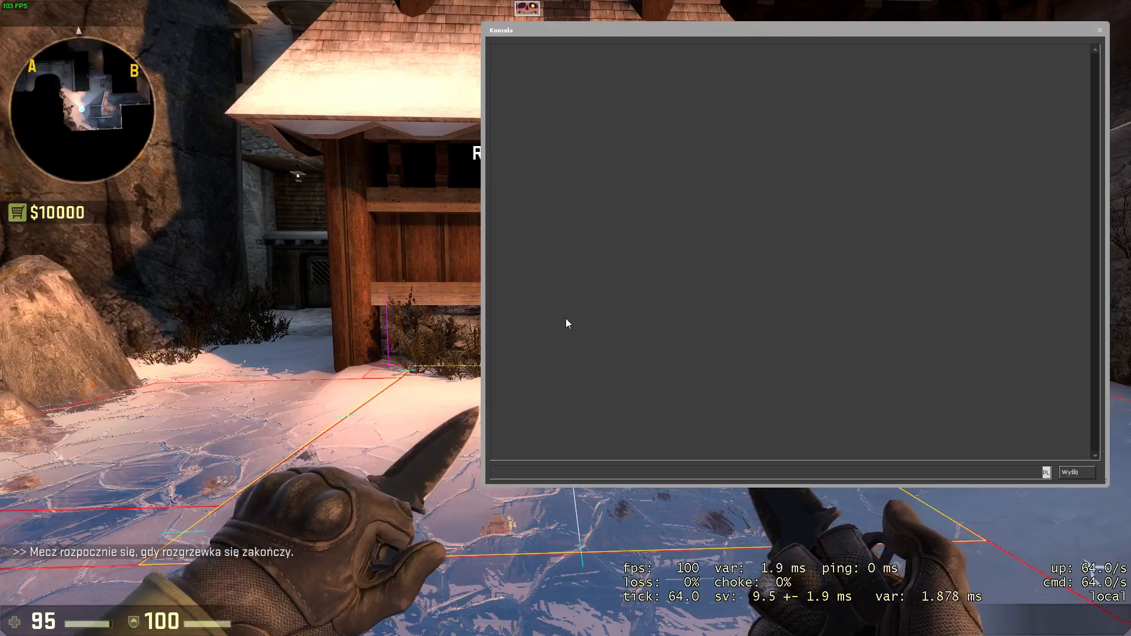
pyautogui.write('nav_')
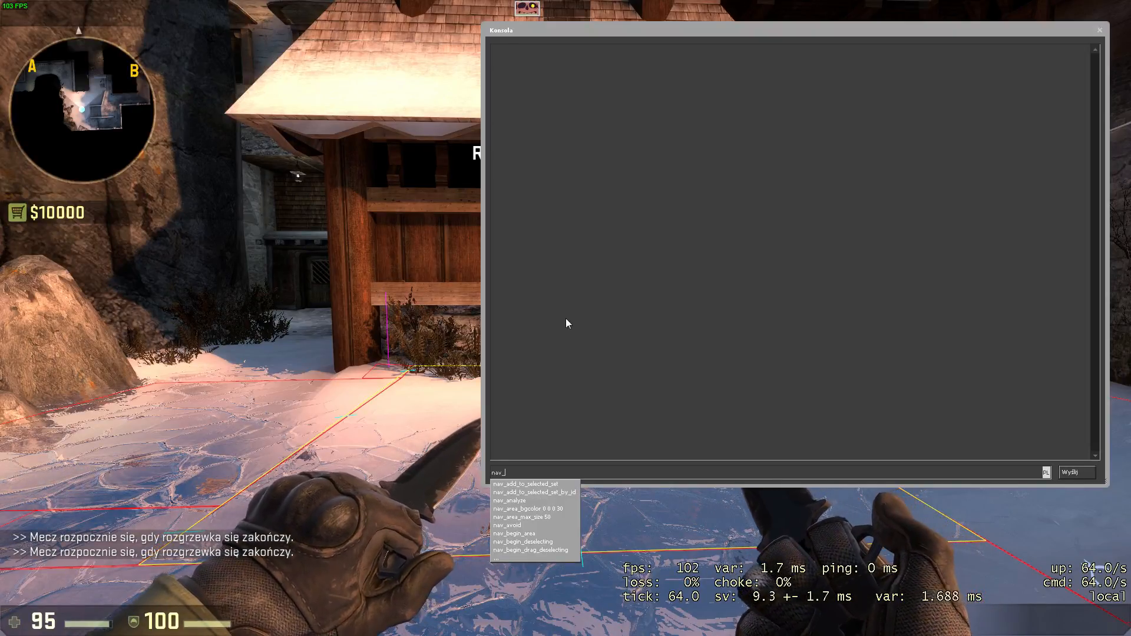
pyautogui.write('quicksave 0')
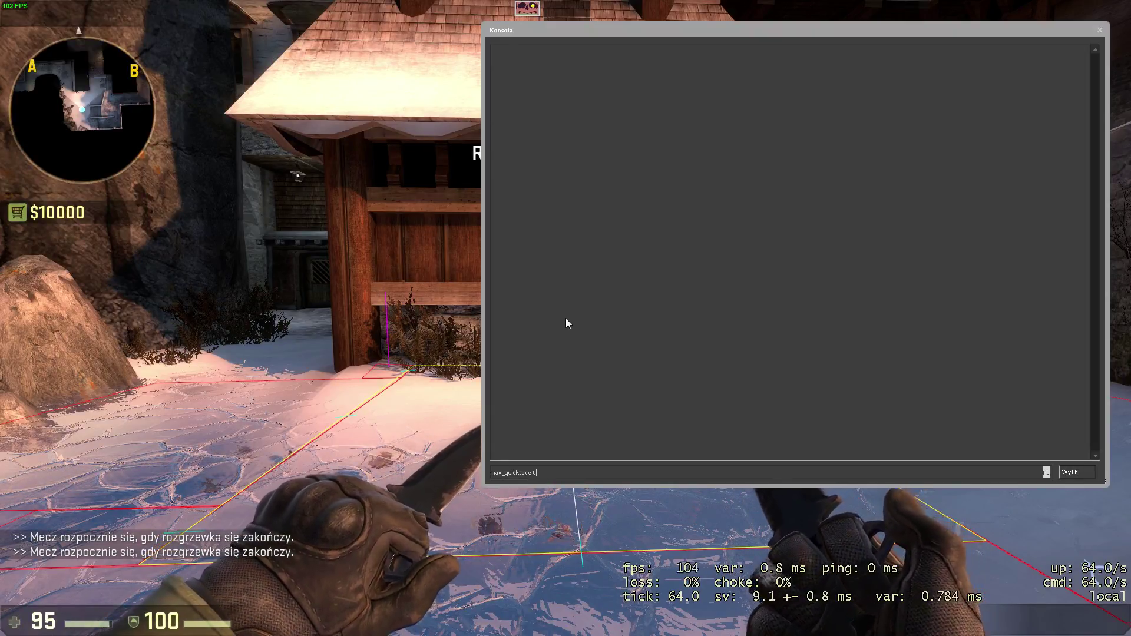
# Step: Set nav_quicksave 0 and run nav_analyze to find hiding and encounter spots
pyautogui.press('Return')
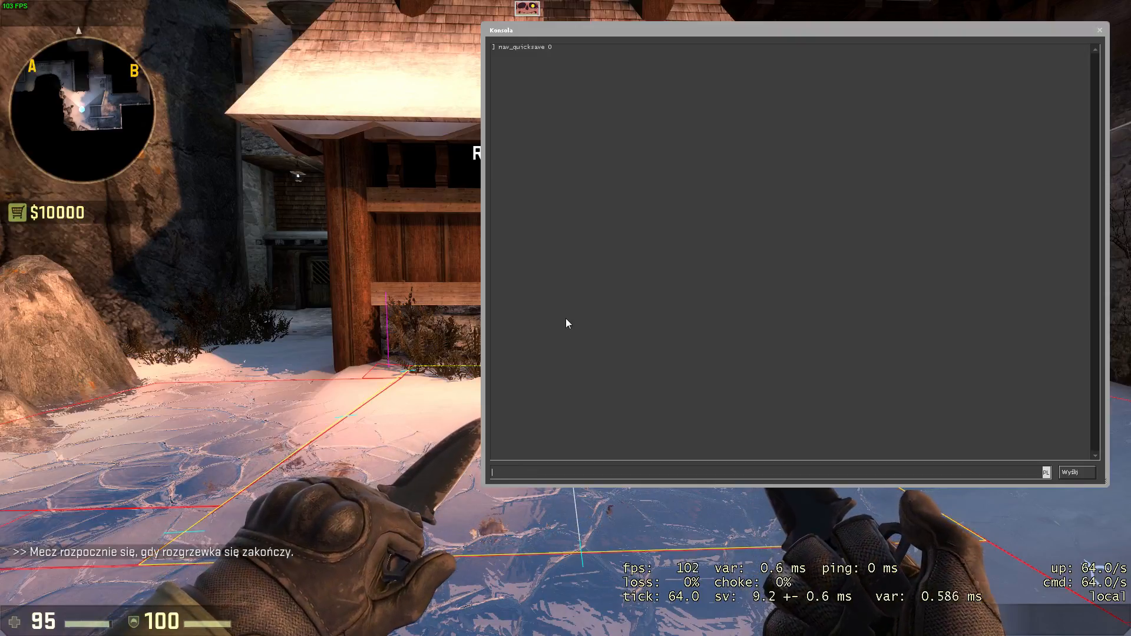
pyautogui.write('nav_analyze')
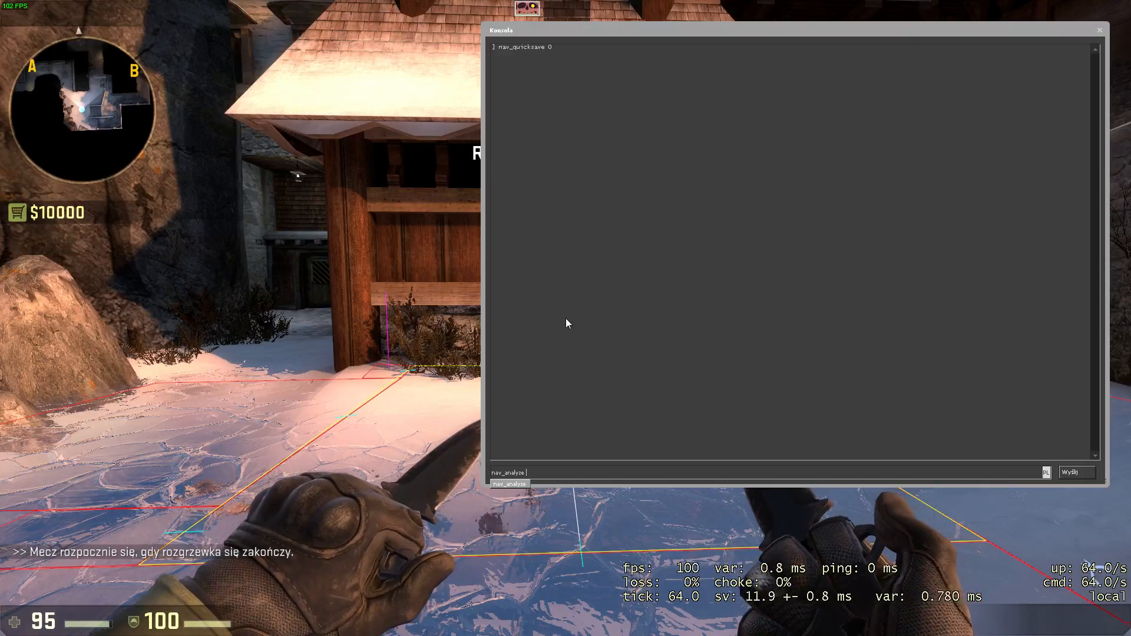
pyautogui.press('Return')
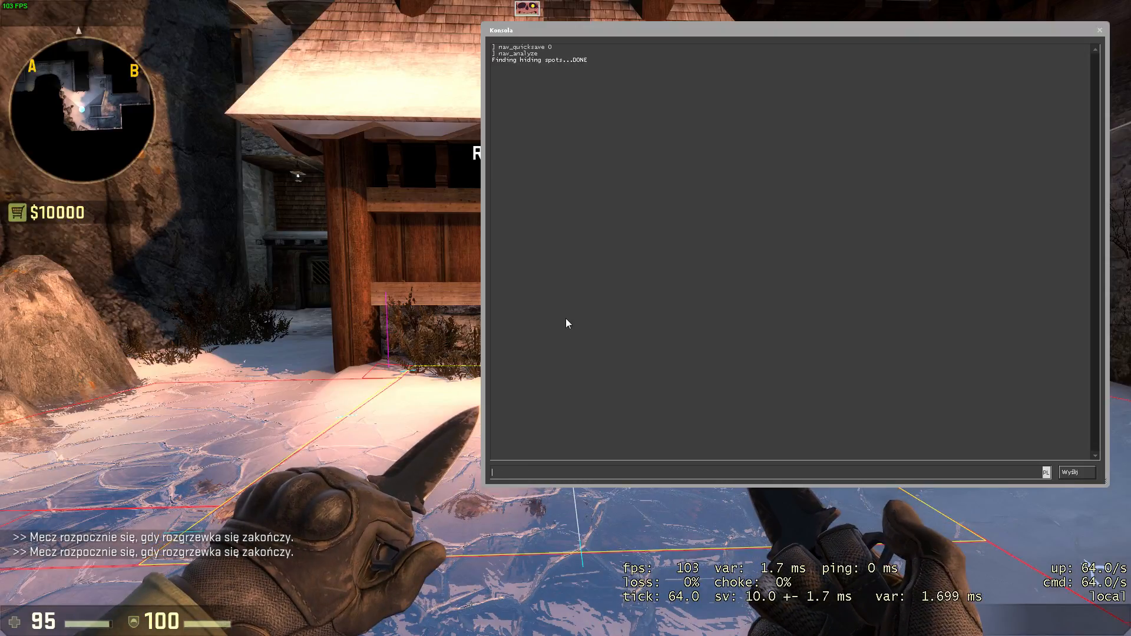